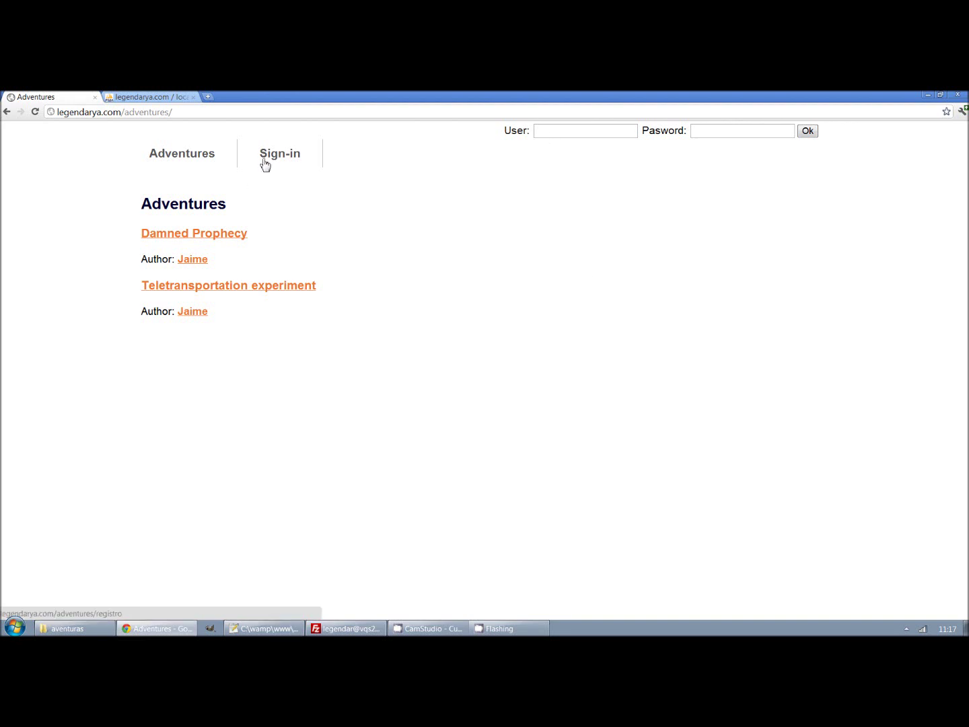
Register a new user with a user name and a matching password, then sign in
click(265, 161)
click(239, 242)
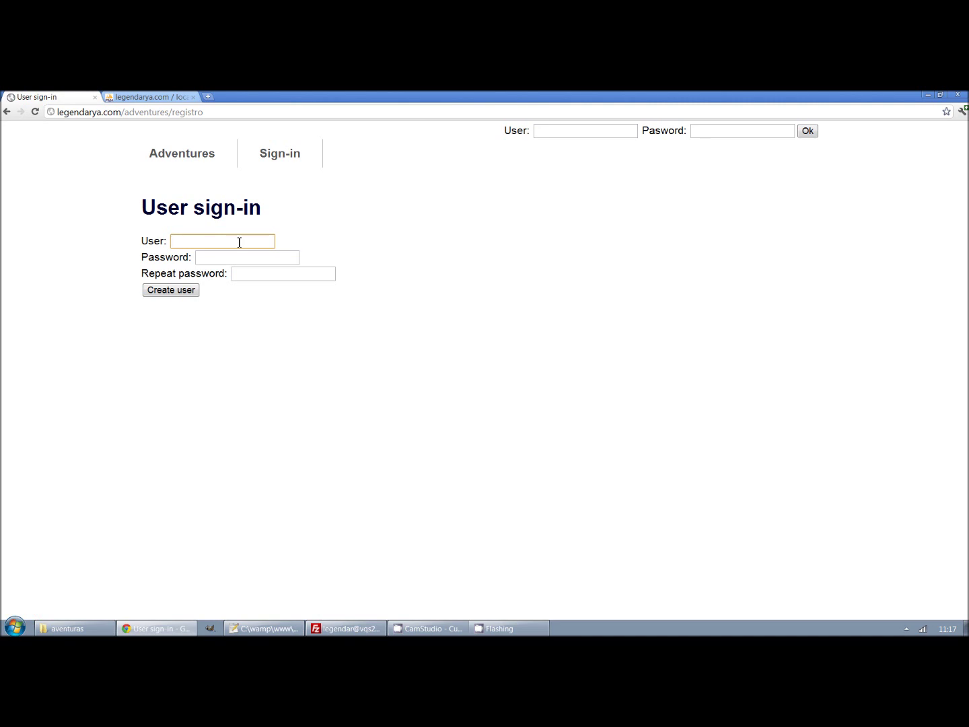
text(test)
key(Tab)
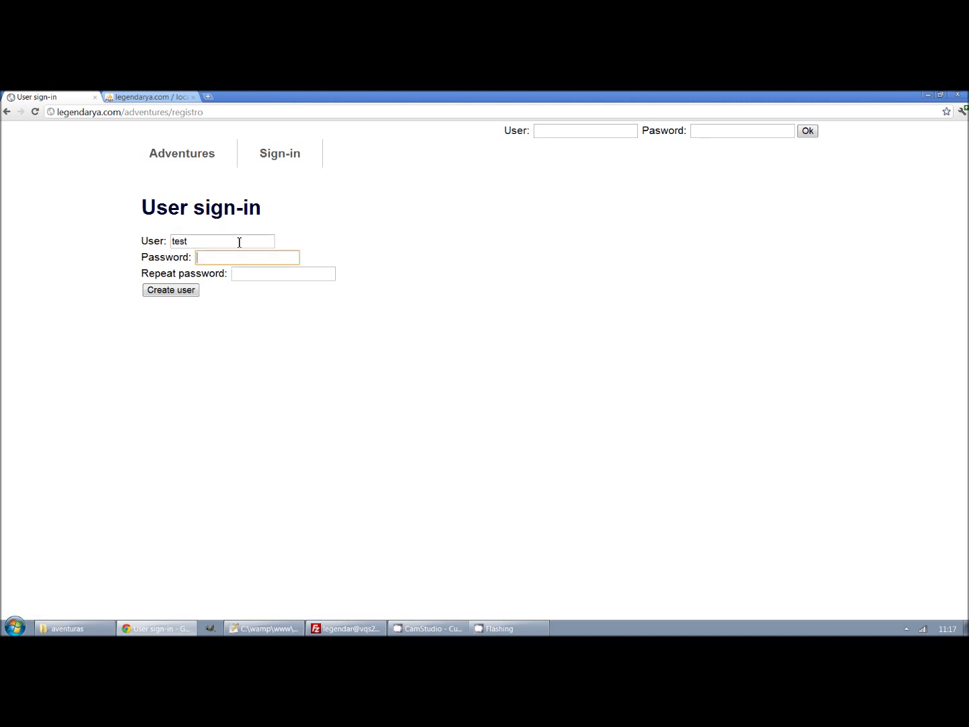
text(t)
key(Tab)
text(t)
key(Return)
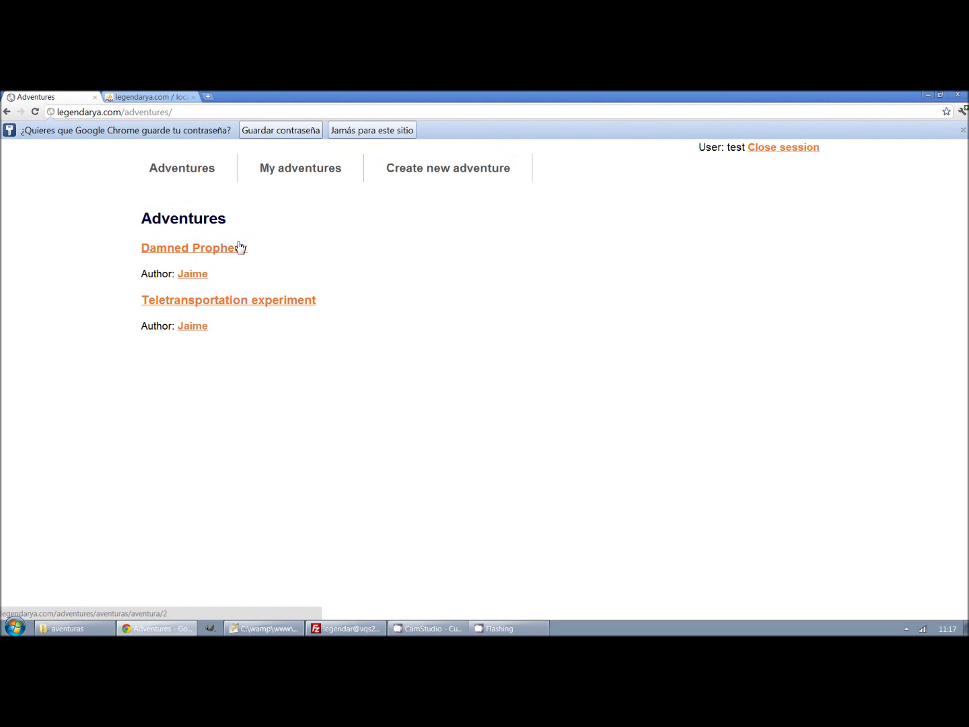
Create a new adventure titled 'My new adventure'
click(409, 174)
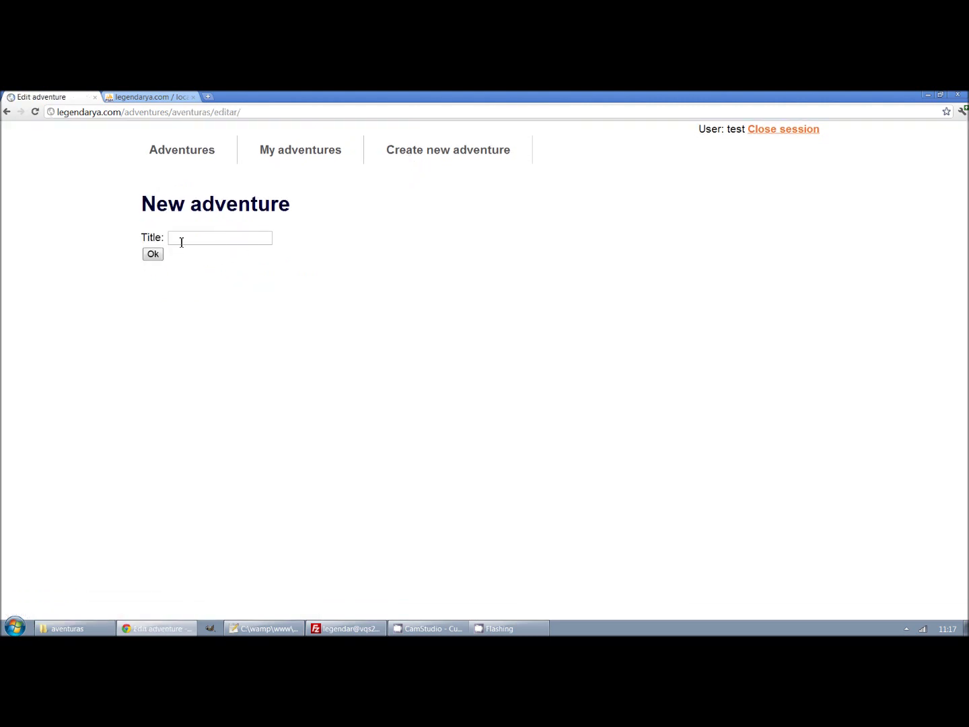
click(181, 243)
text(My)
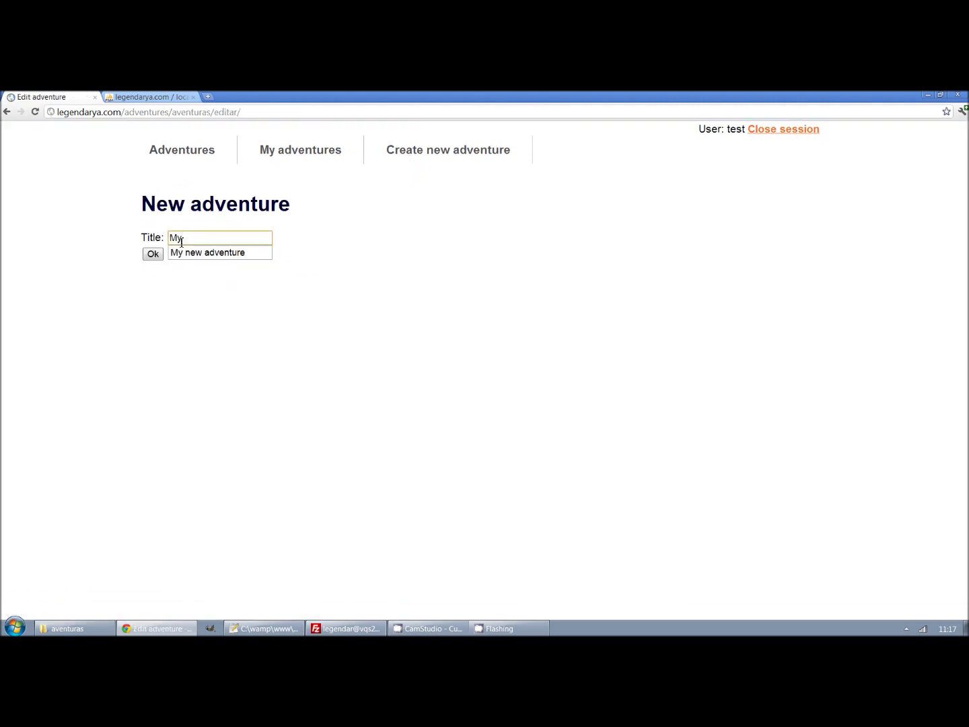
key(Down)
key(Return)
key(Return)
Add a chapter named 'Chapter 1' to the adventure
click(193, 262)
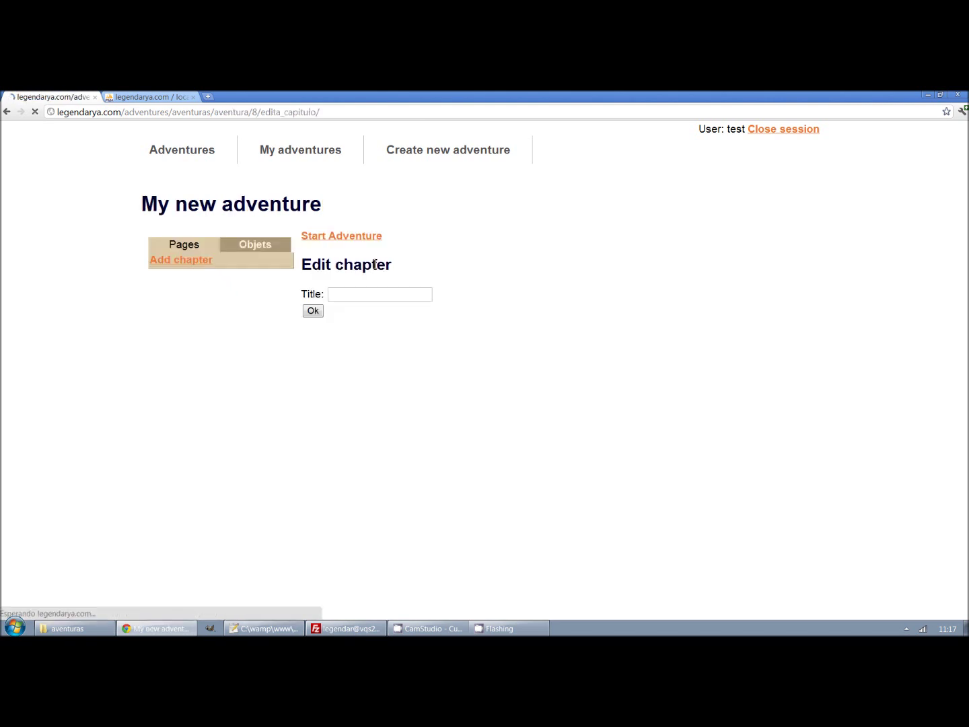
click(369, 293)
text(Ch)
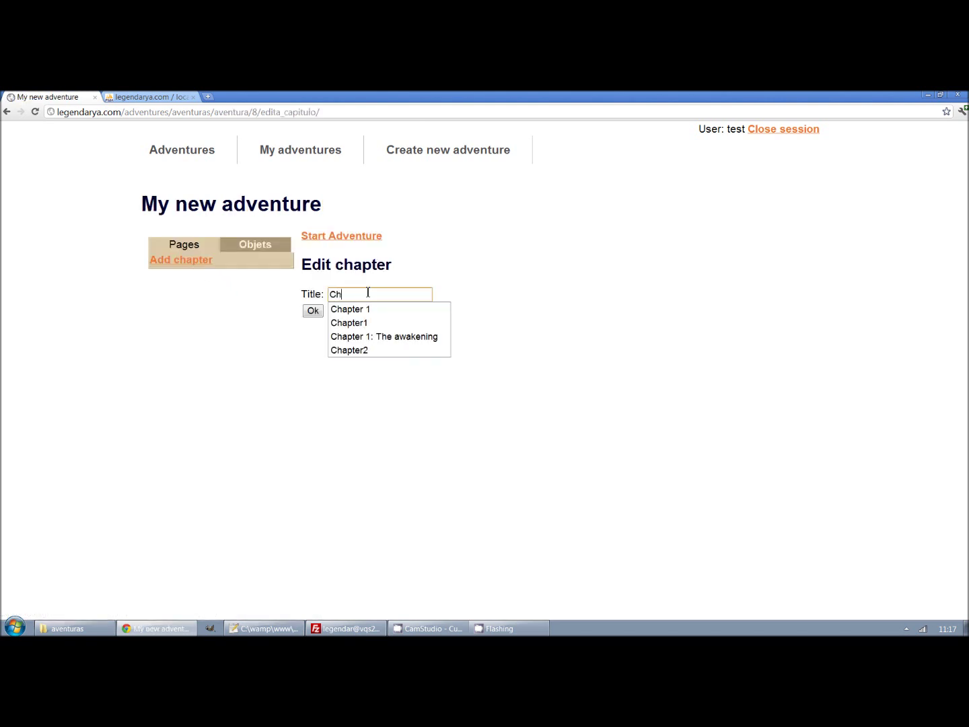
key(Down)
key(Return)
key(Return)
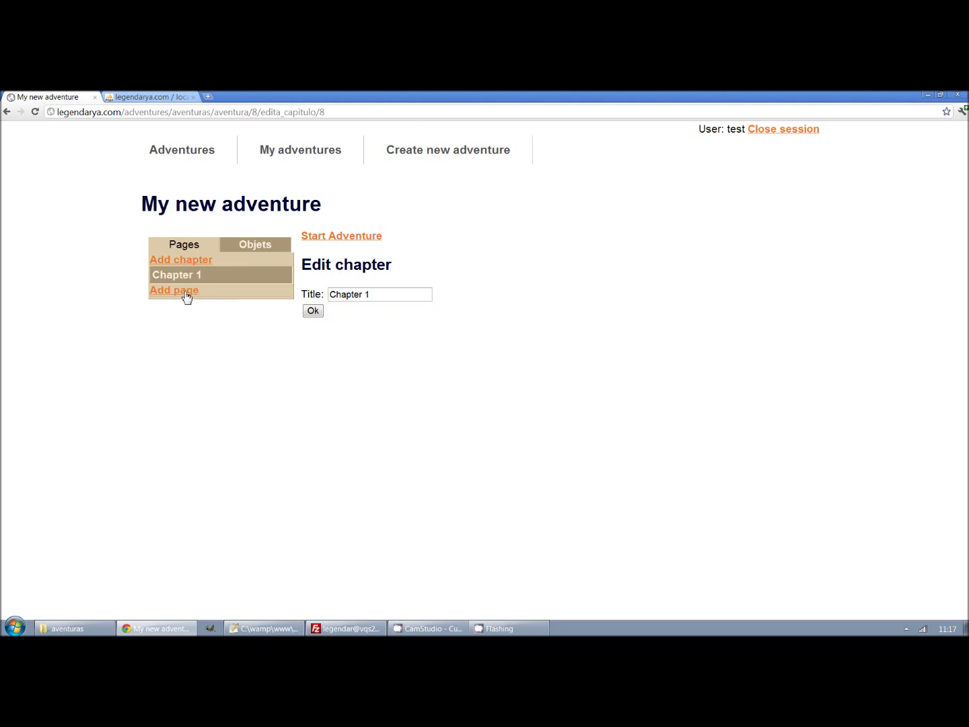
Add and save a 'Main street' page reading 'This is the main street'
click(186, 297)
click(356, 302)
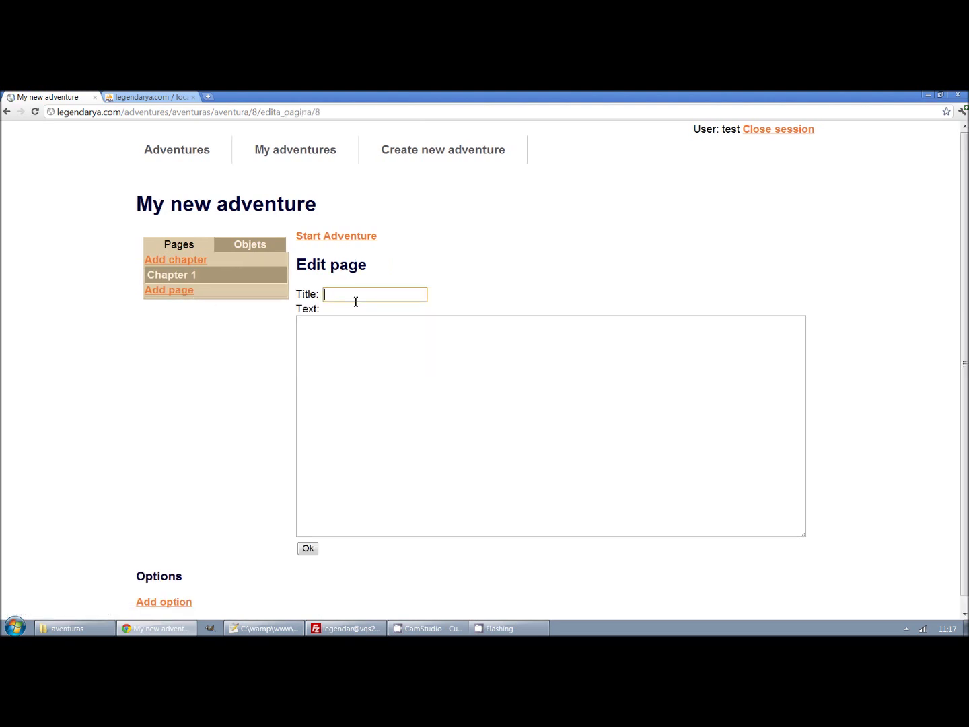
text(Ma)
key(Down)
key(Return)
key(Tab)
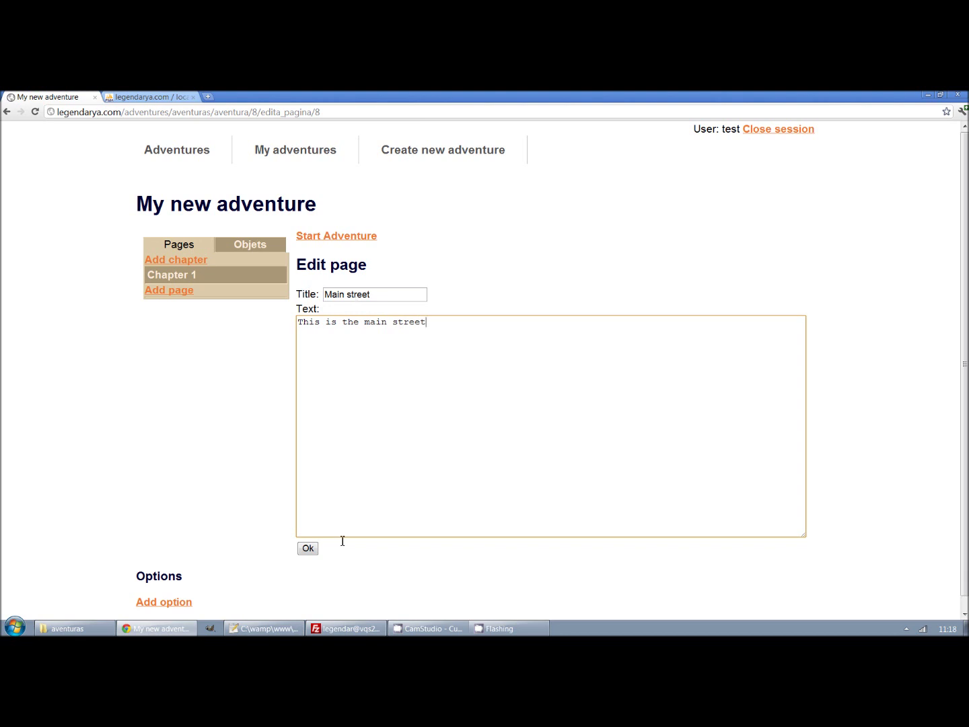
click(307, 548)
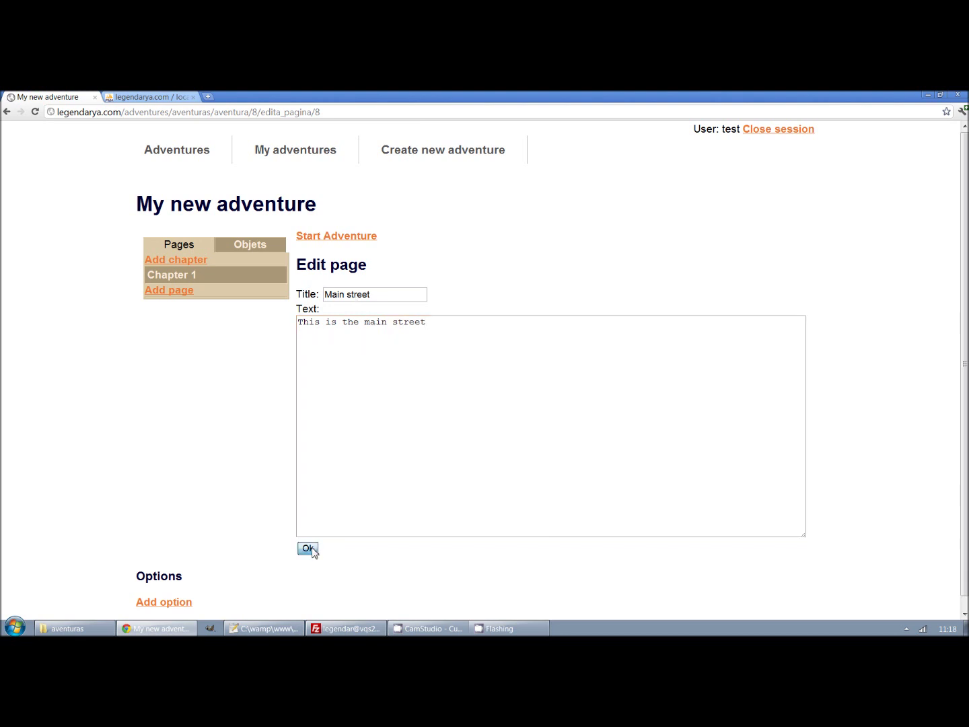
Add a 'Go to home' option on Main street leading to a new page
click(168, 602)
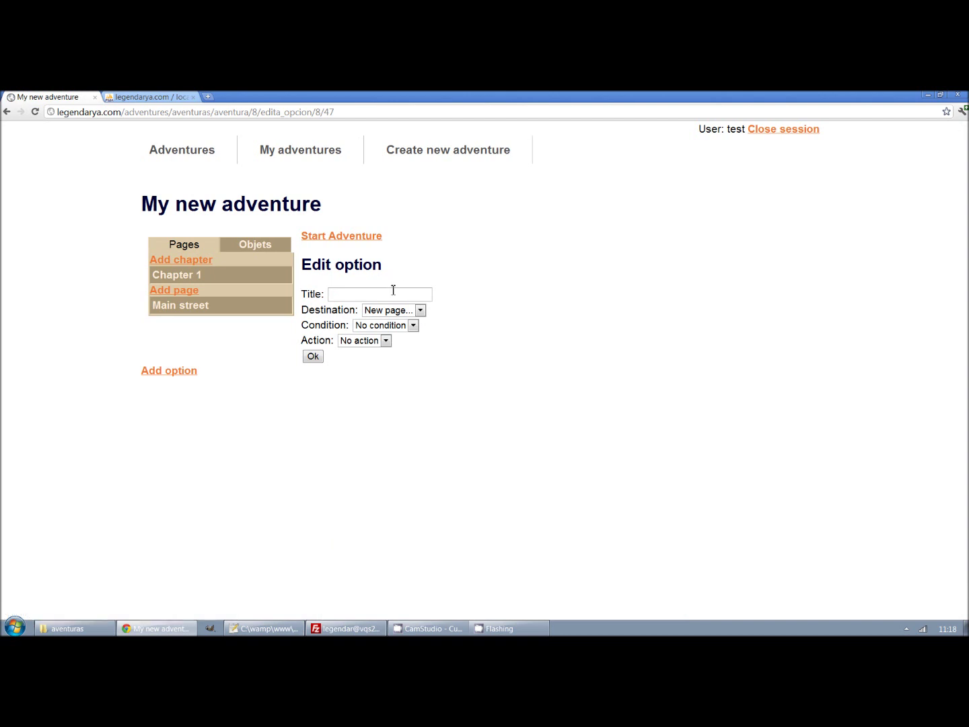
click(393, 289)
text(Go )
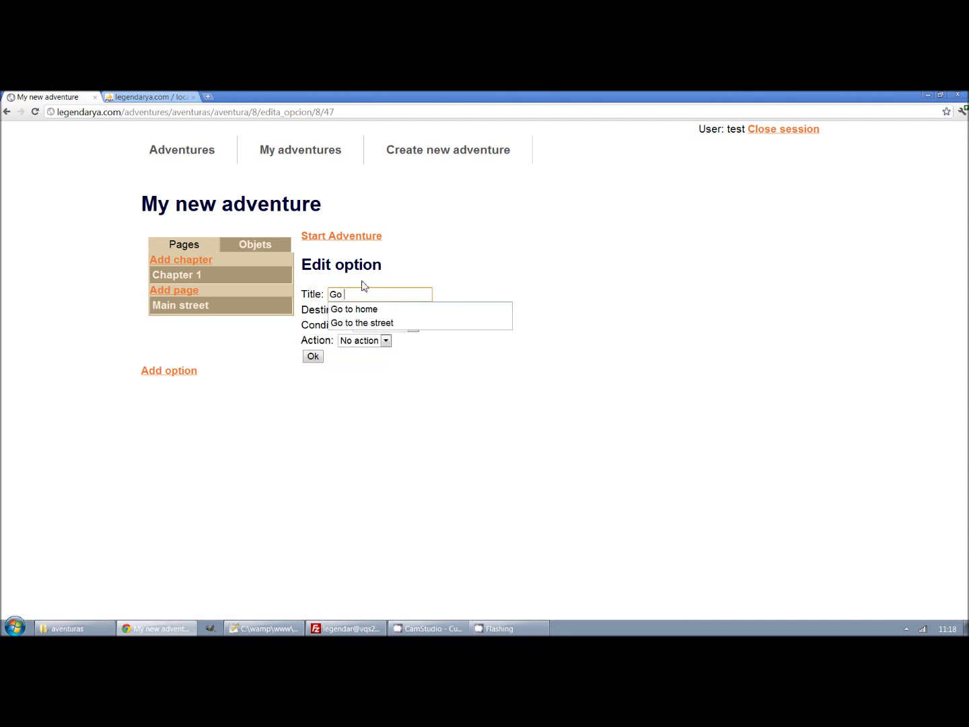
text(to)
key(Down)
key(Return)
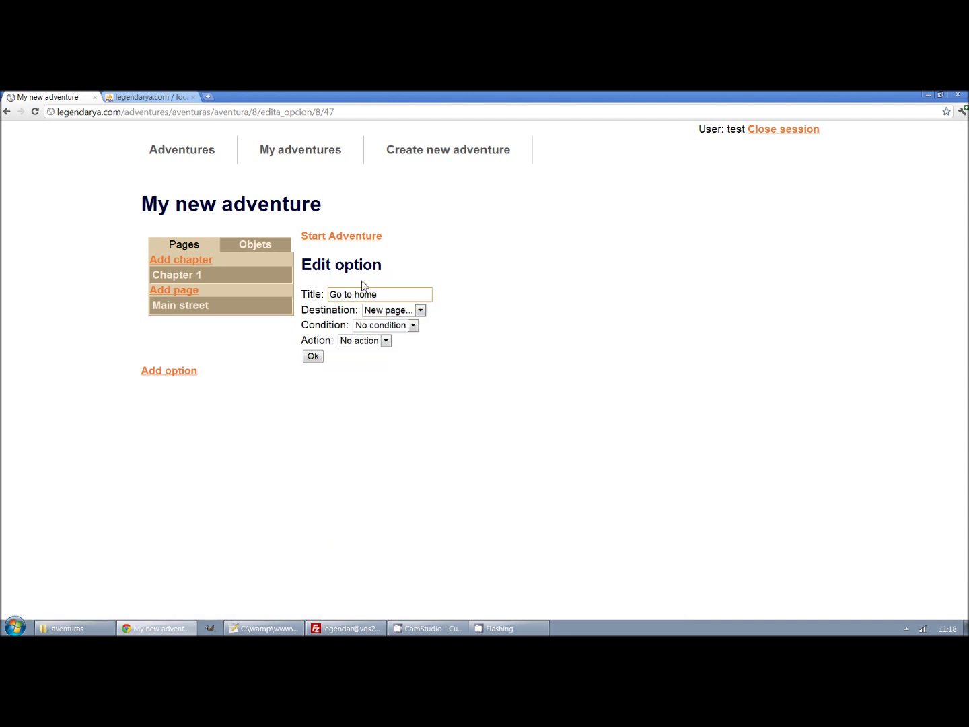
click(383, 311)
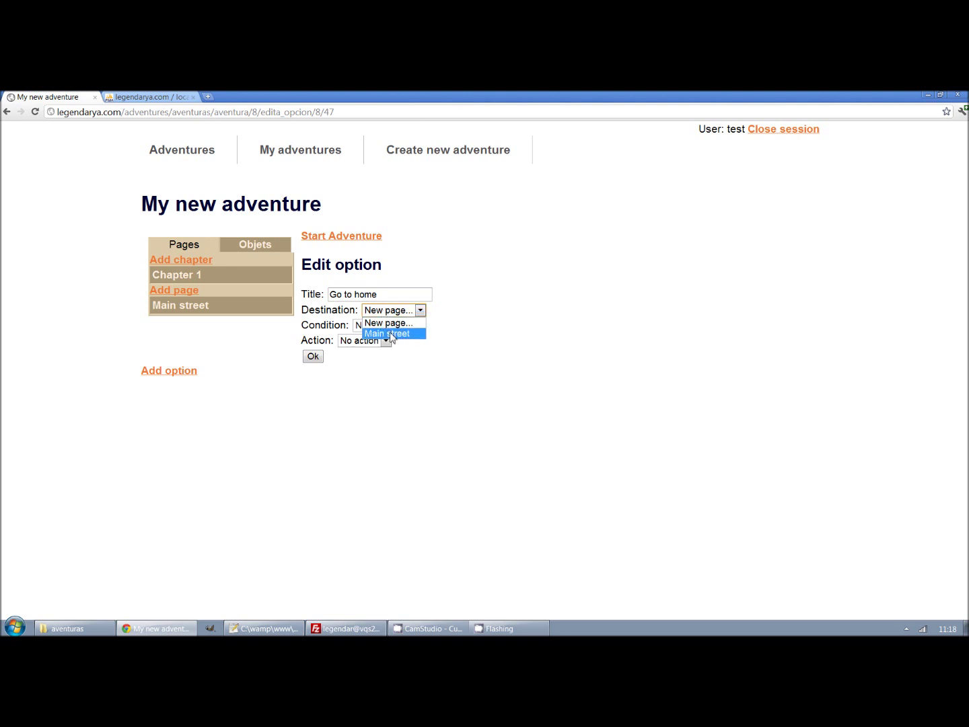
click(393, 323)
click(313, 358)
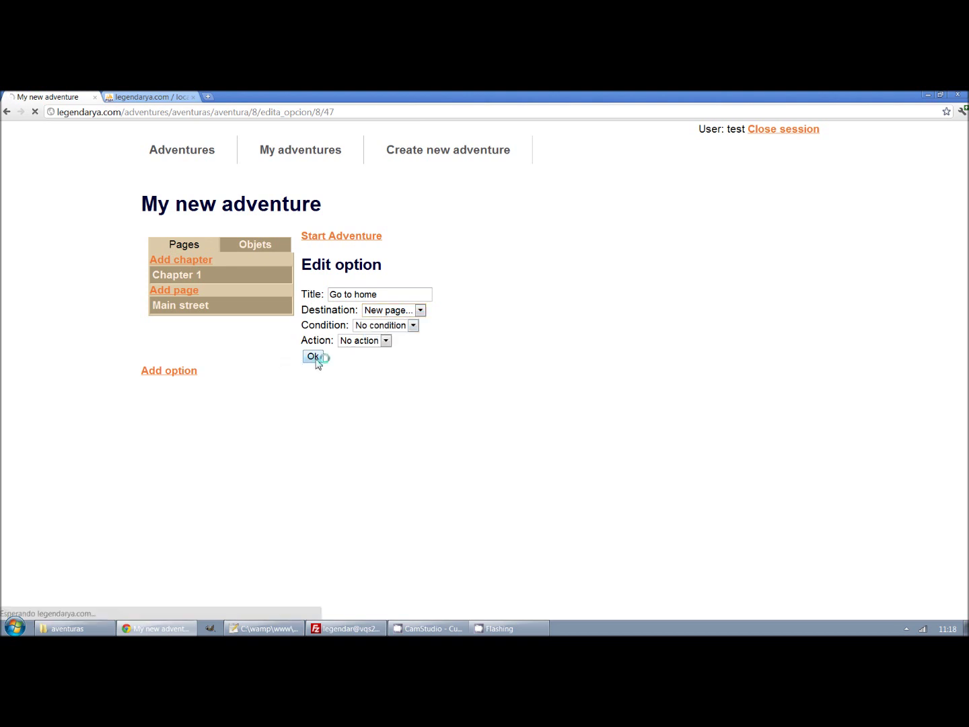
Retitle the new page 'Home', give it the text 'This is your home', and save
click(345, 294)
triple_click(344, 294)
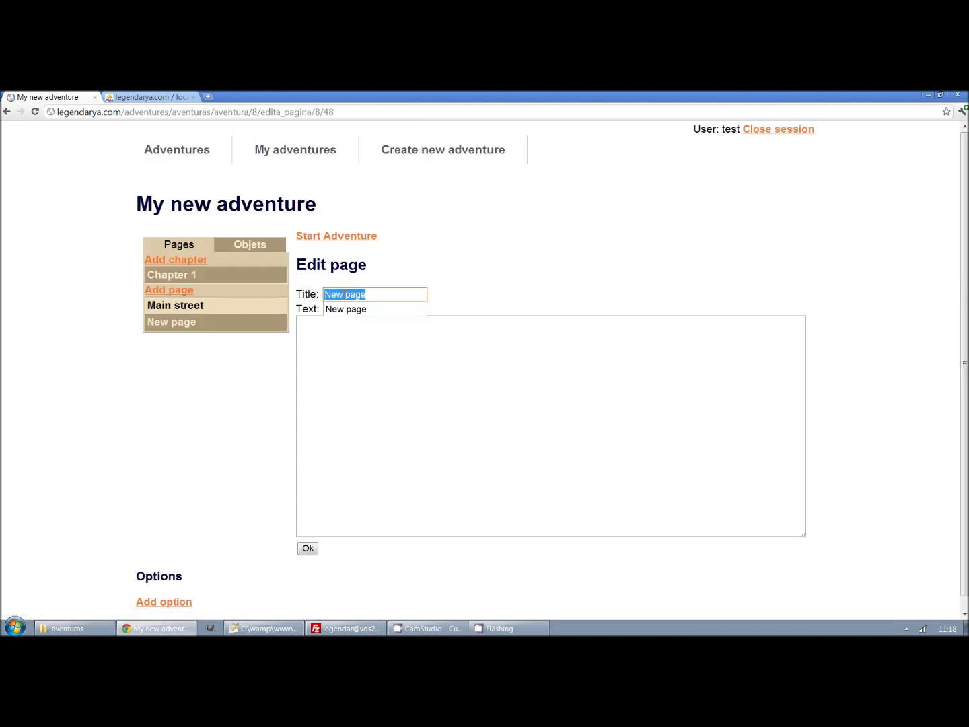
text(Home)
key(Tab)
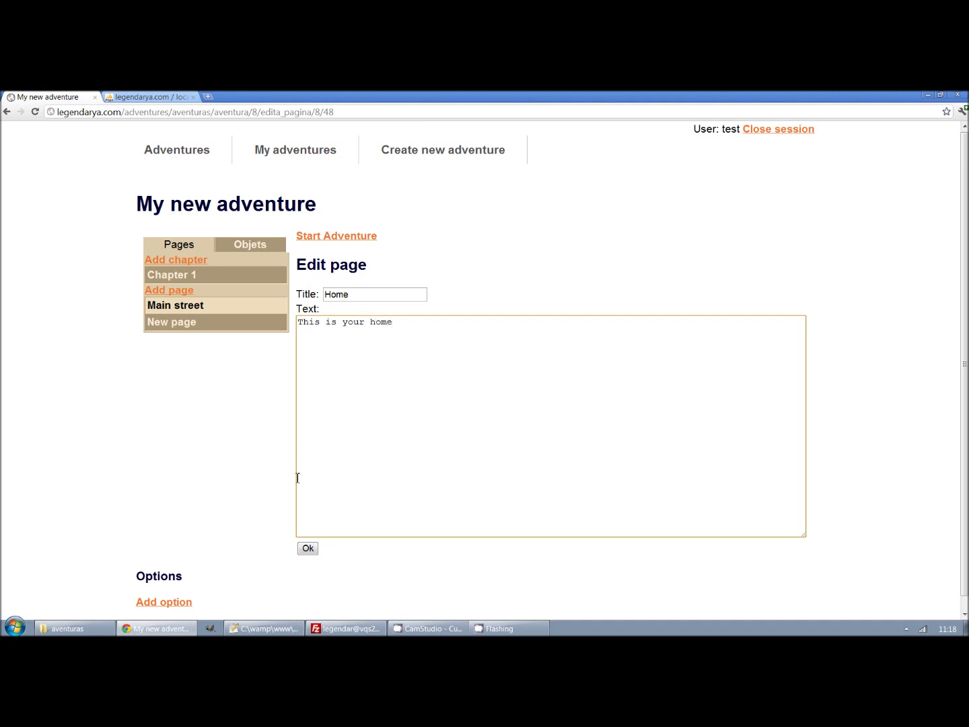
click(308, 551)
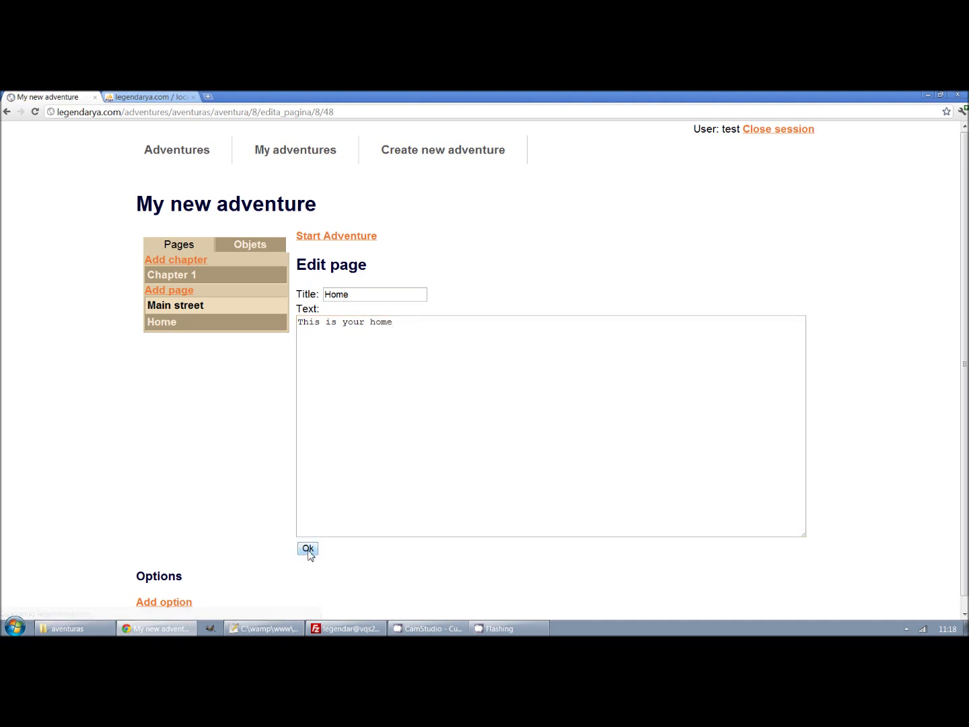
Add a 'Take the key of the garage' option to Home leading to a new page
click(177, 602)
click(350, 295)
text(T)
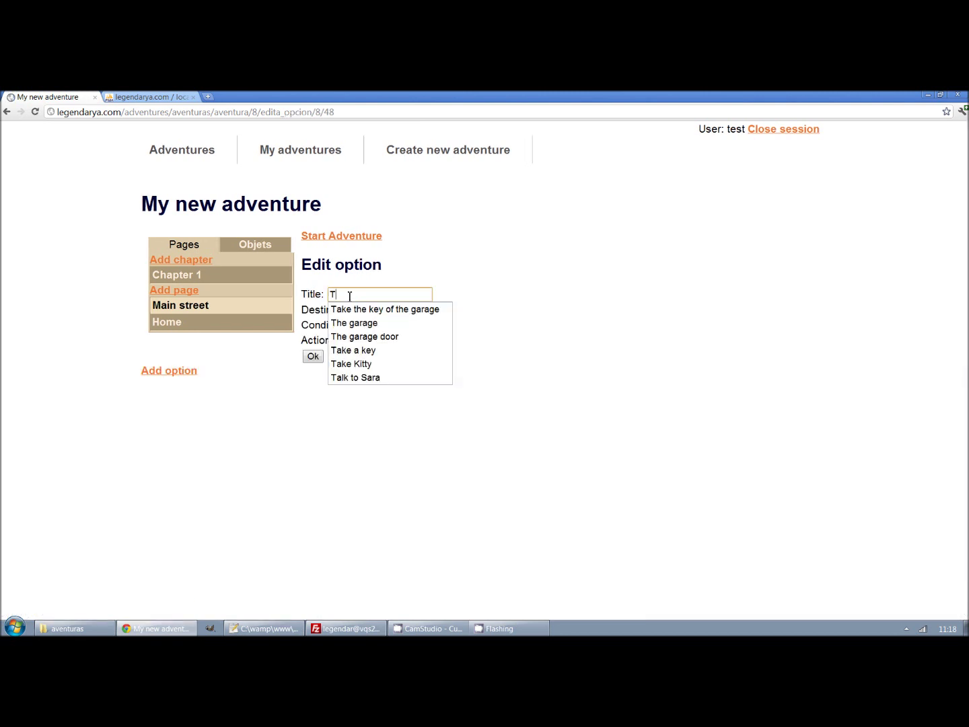
text(ak)
key(Down)
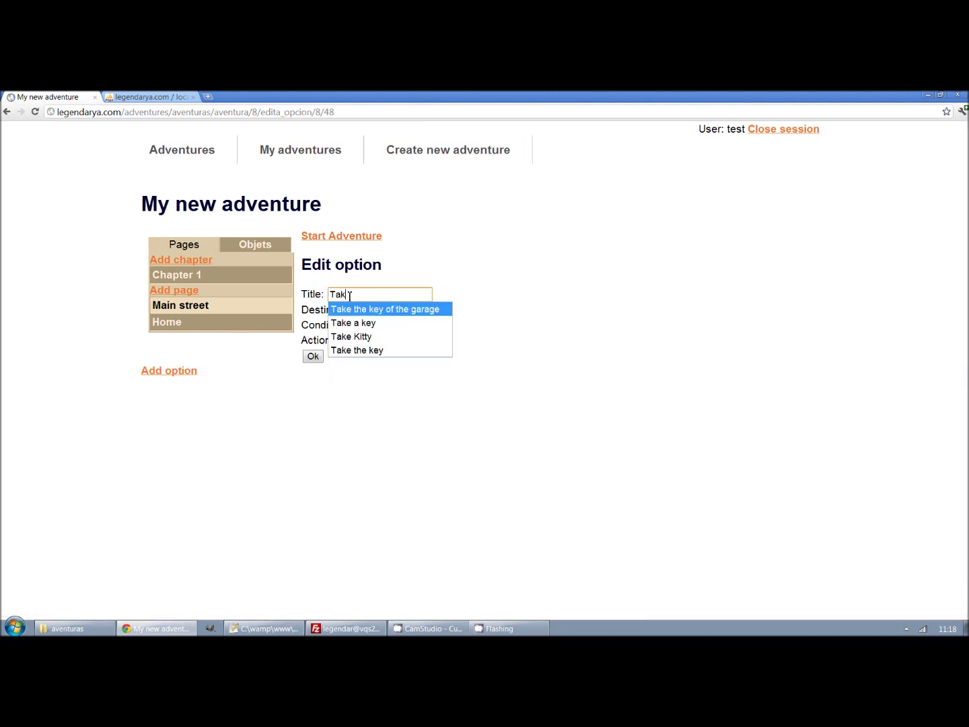
key(Down)
key(Up)
key(Return)
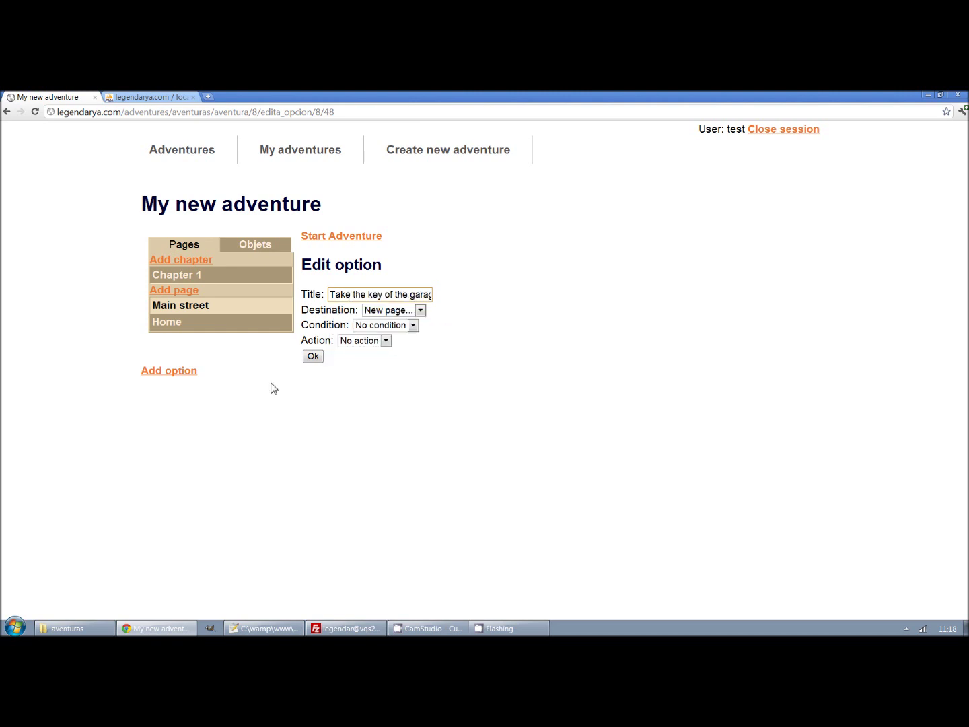
click(313, 356)
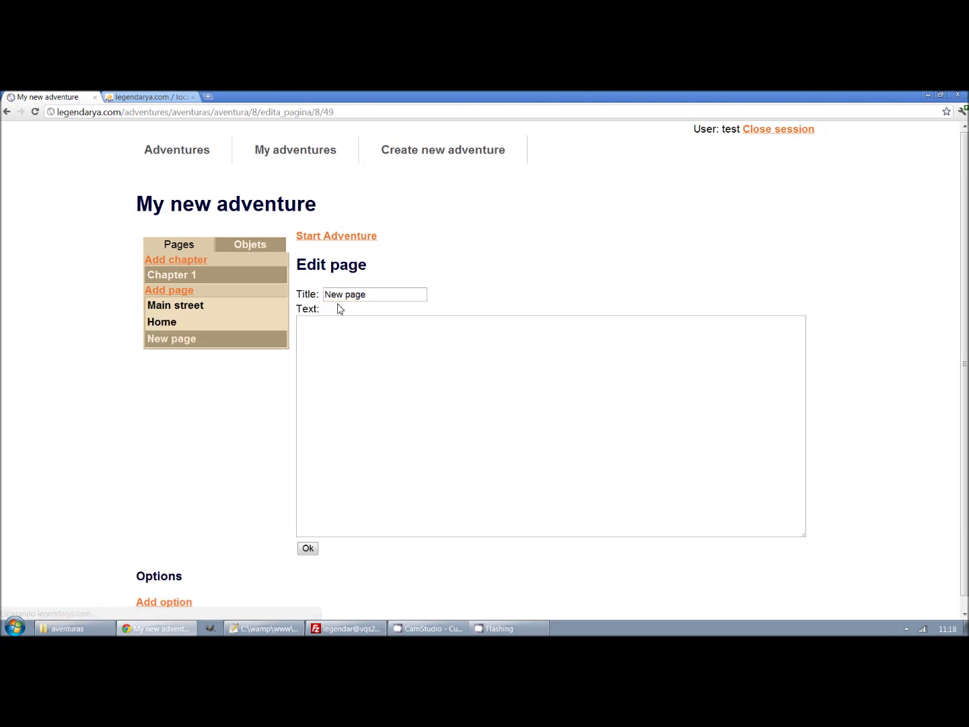
Title the new page 'Take the key of the garage' with text 'You take the key' and save
click(346, 294)
key(ctrl+a)
text(T)
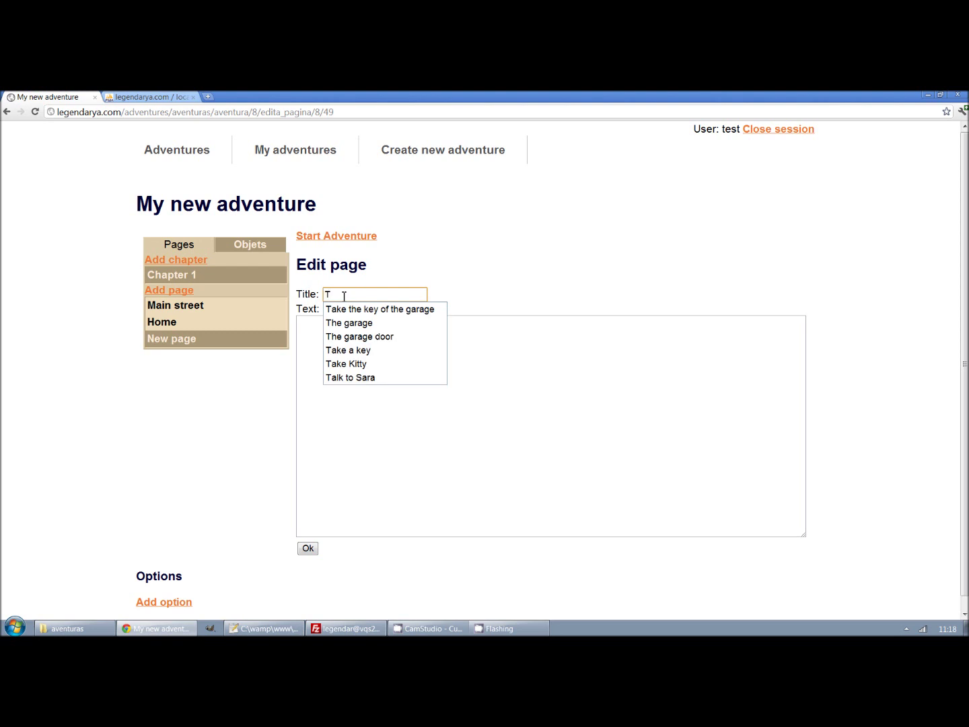
text(a)
key(Down)
key(Tab)
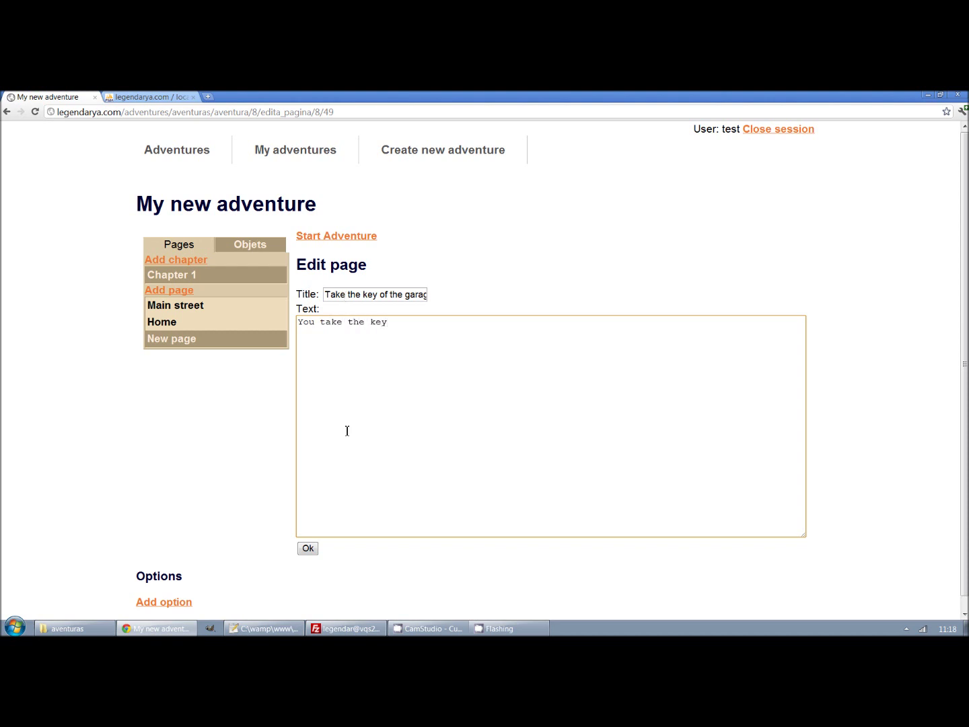
click(309, 549)
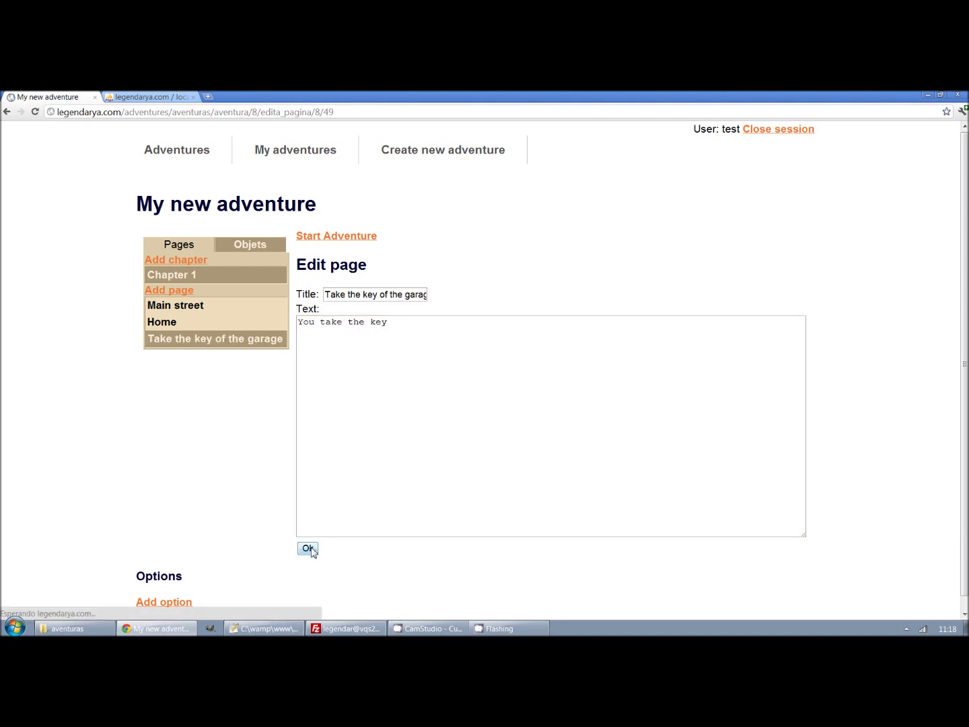
Give the garage-key page a 'Continue' option that leads back to Home
click(169, 604)
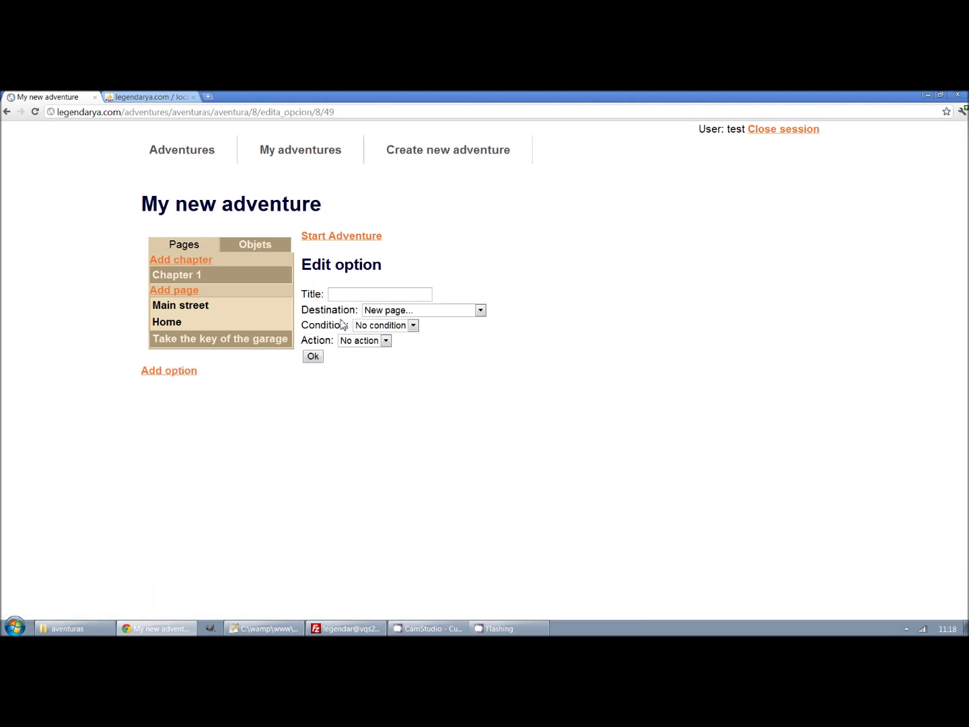
click(376, 297)
text(Co)
key(Down)
key(Return)
click(395, 310)
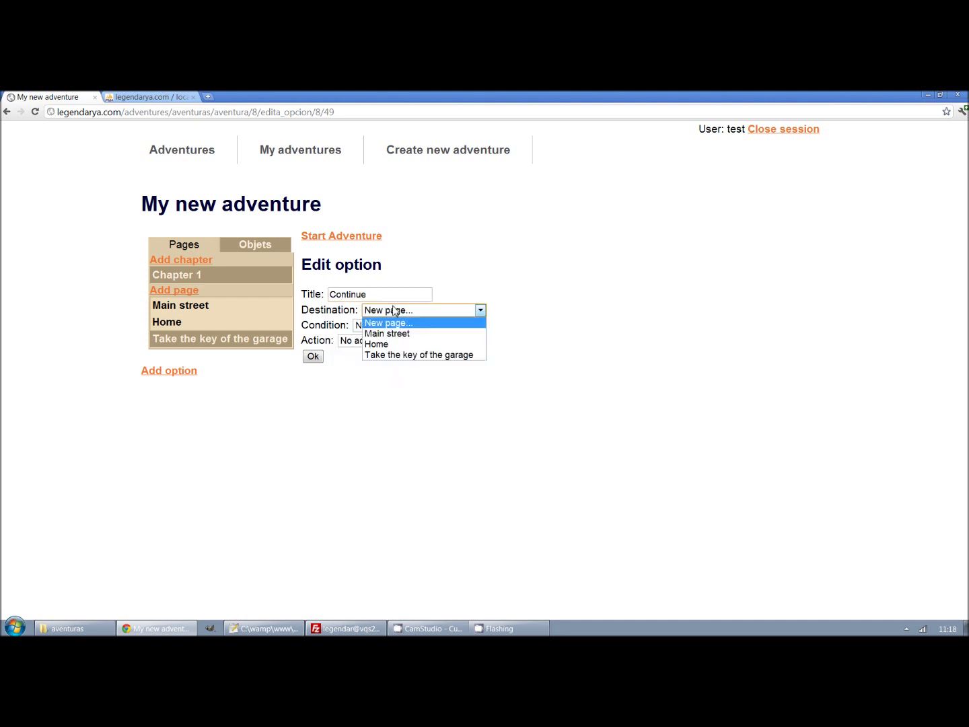
click(397, 345)
click(314, 357)
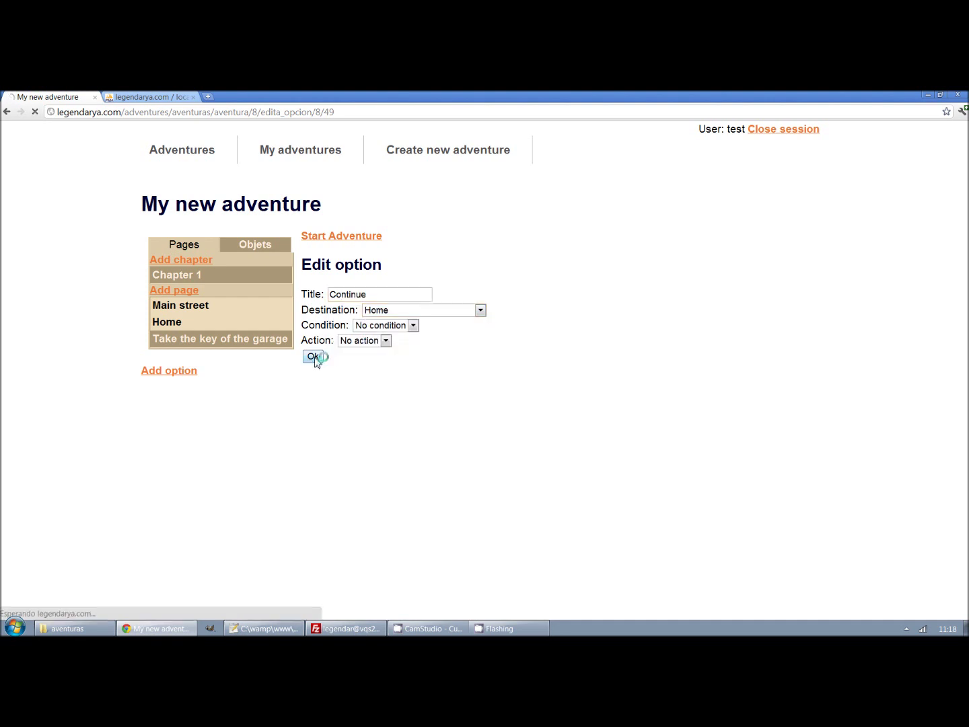
Add a 'Return to the street' option on Home leading to Main street
click(174, 325)
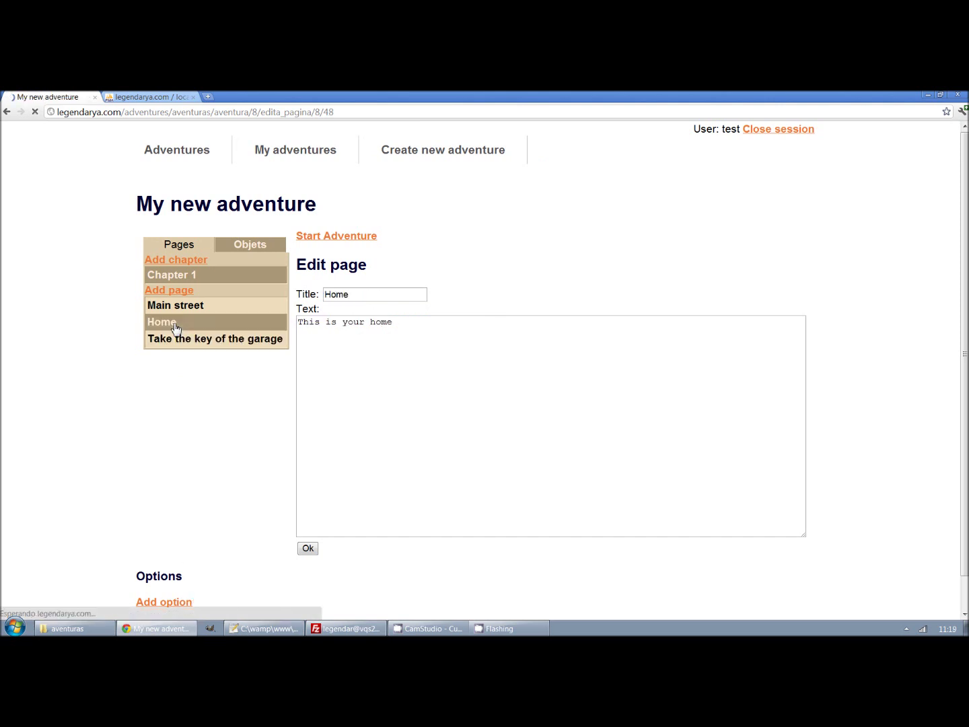
click(187, 602)
click(353, 293)
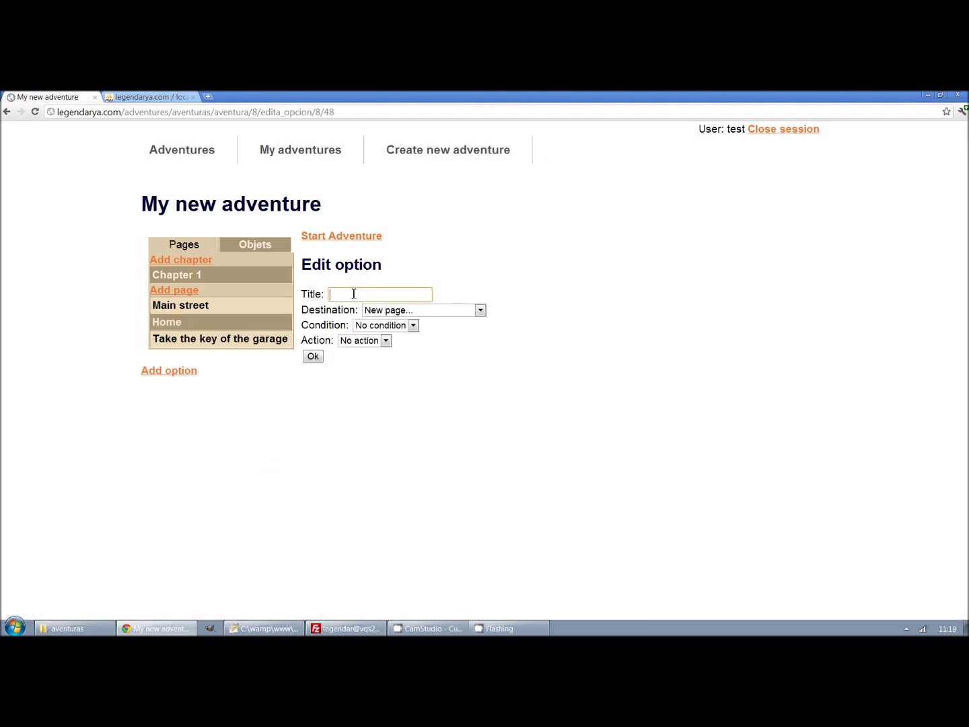
text(R)
key(Down)
key(Down)
key(Return)
click(387, 311)
click(389, 334)
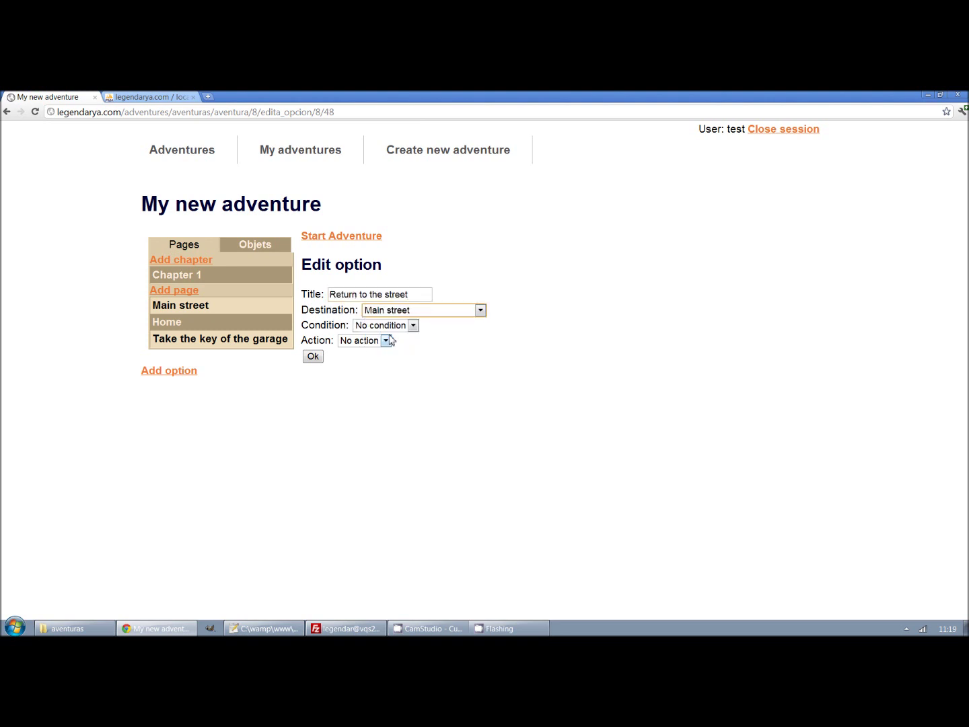
click(311, 358)
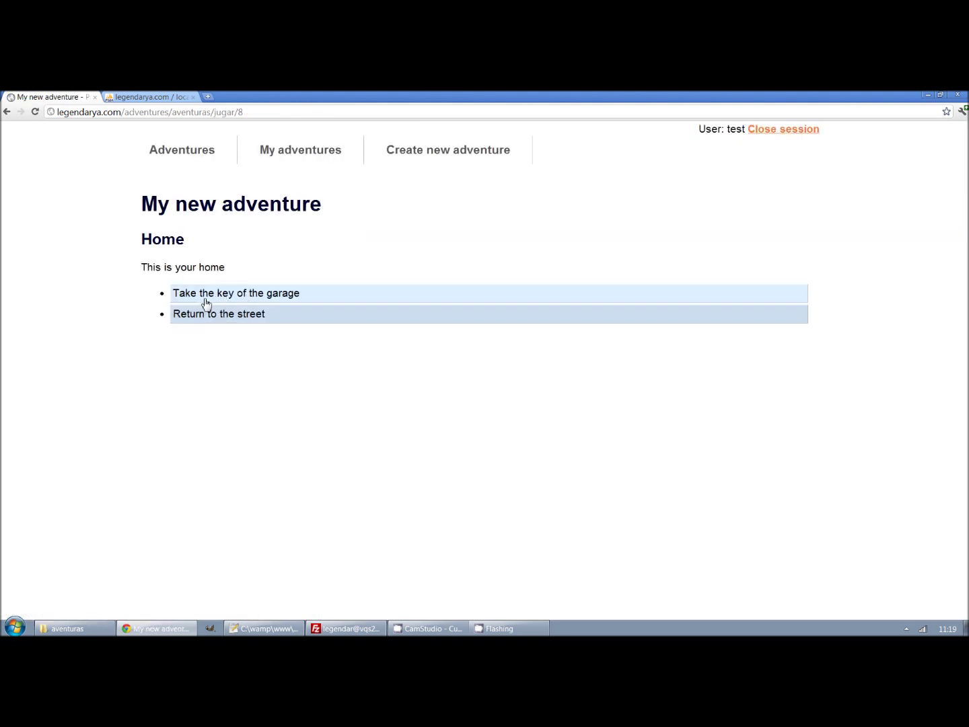
Play Take the key of the garage, Continue and Return to the street, then go back to the editor
click(206, 296)
click(208, 294)
click(239, 317)
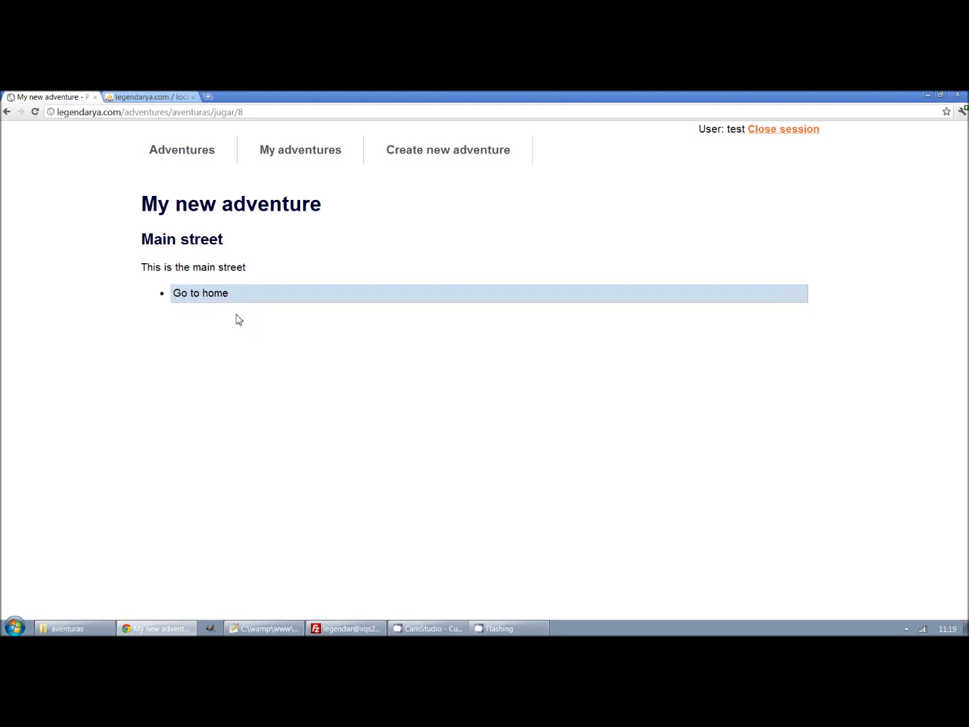
click(6, 112)
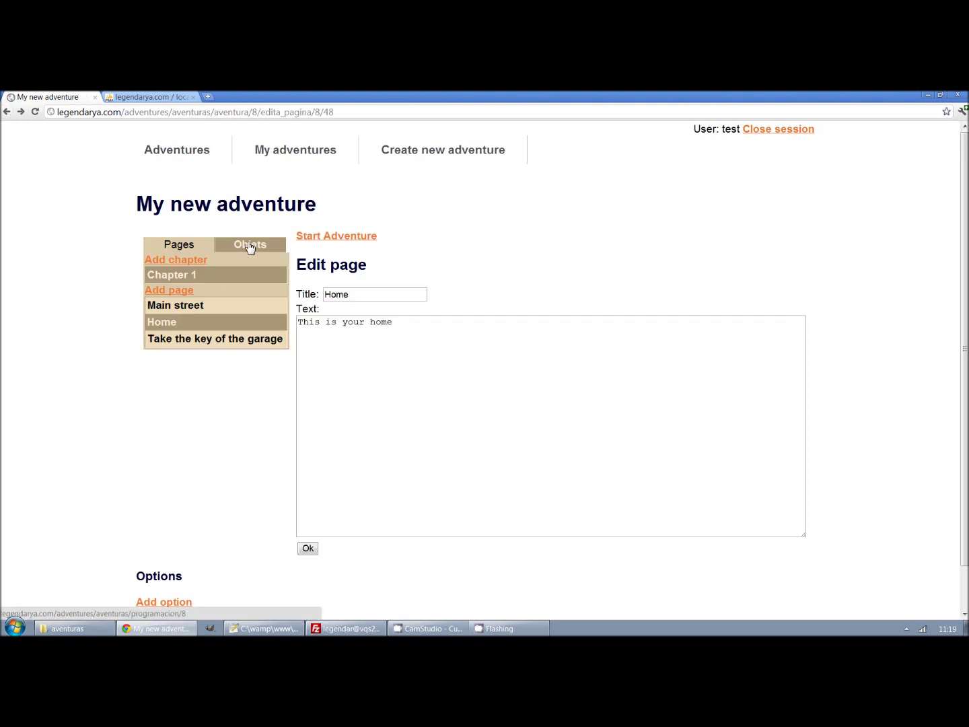
Create a new object named 'Keys'
click(249, 246)
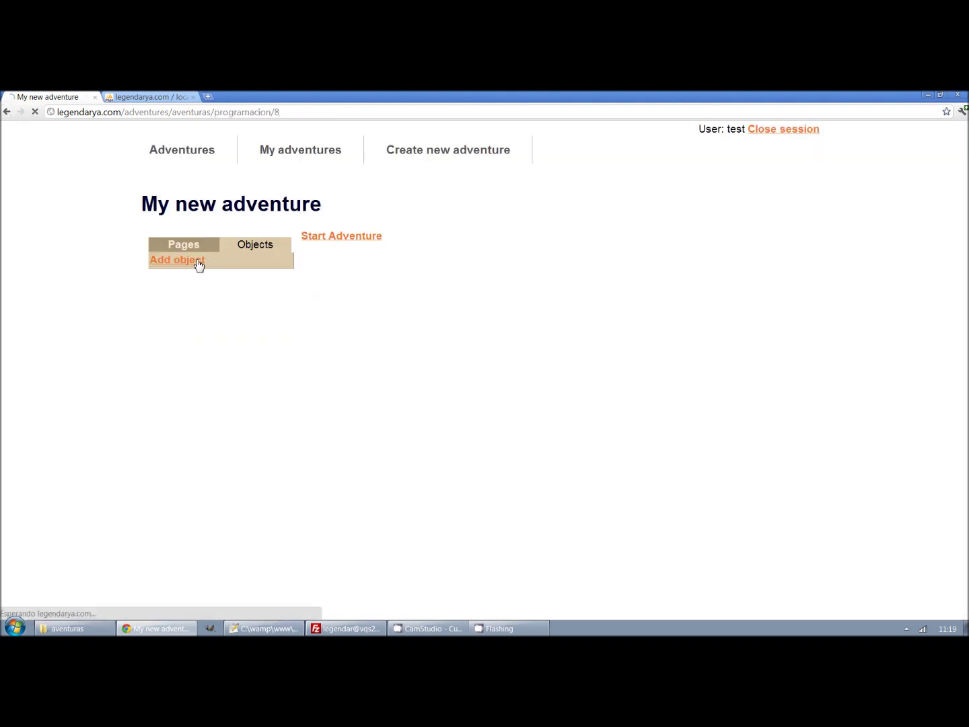
click(381, 300)
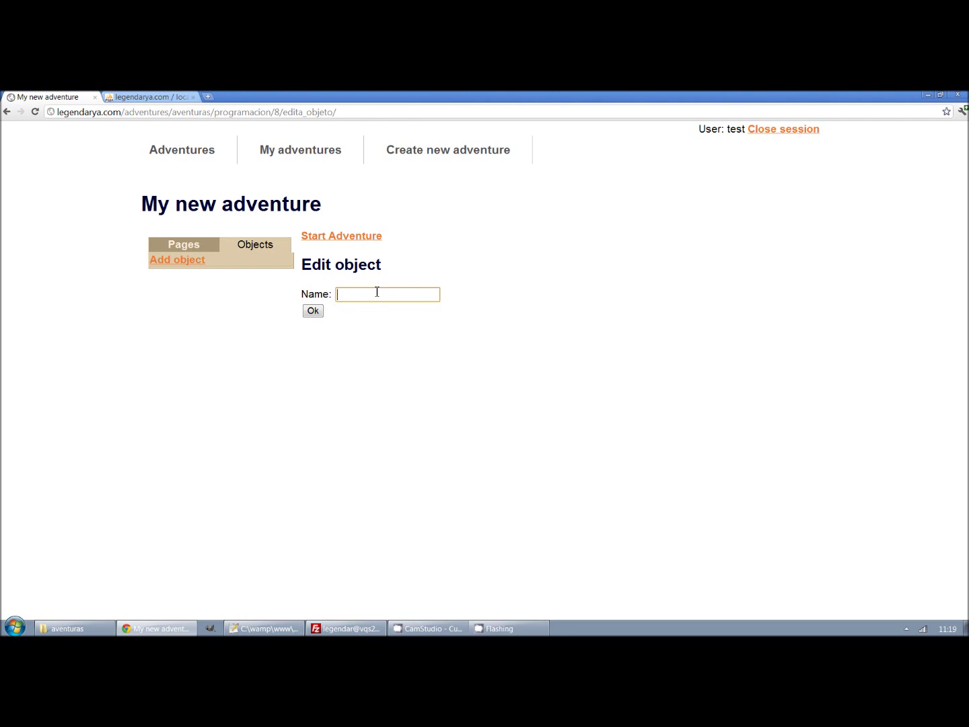
text(Keys)
key(Return)
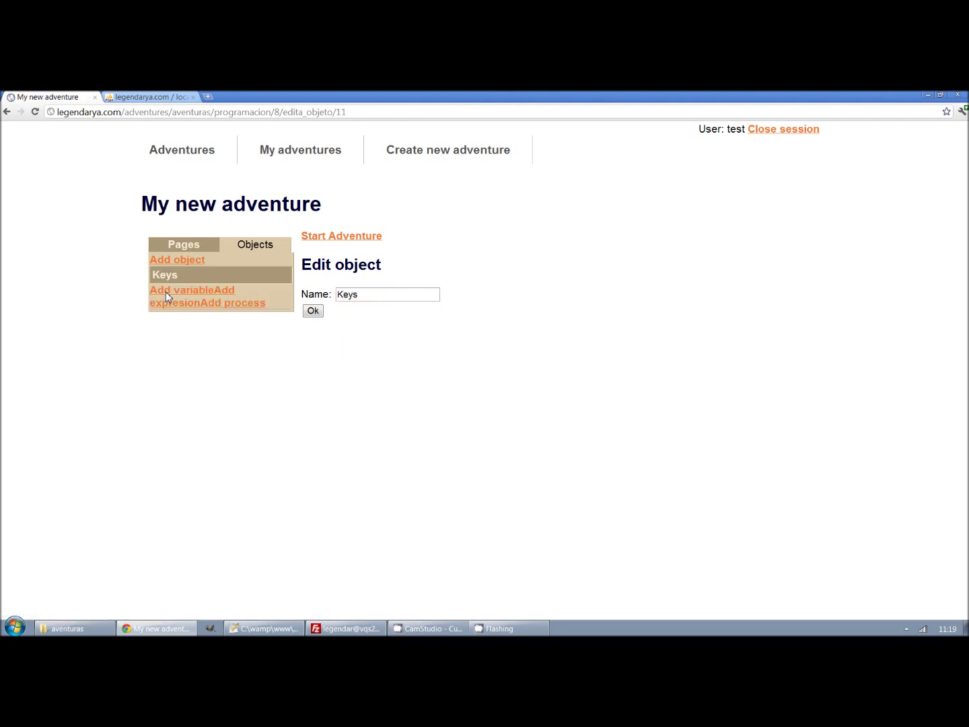
Add a 'Garage key' variable to the Keys object
click(166, 292)
click(347, 291)
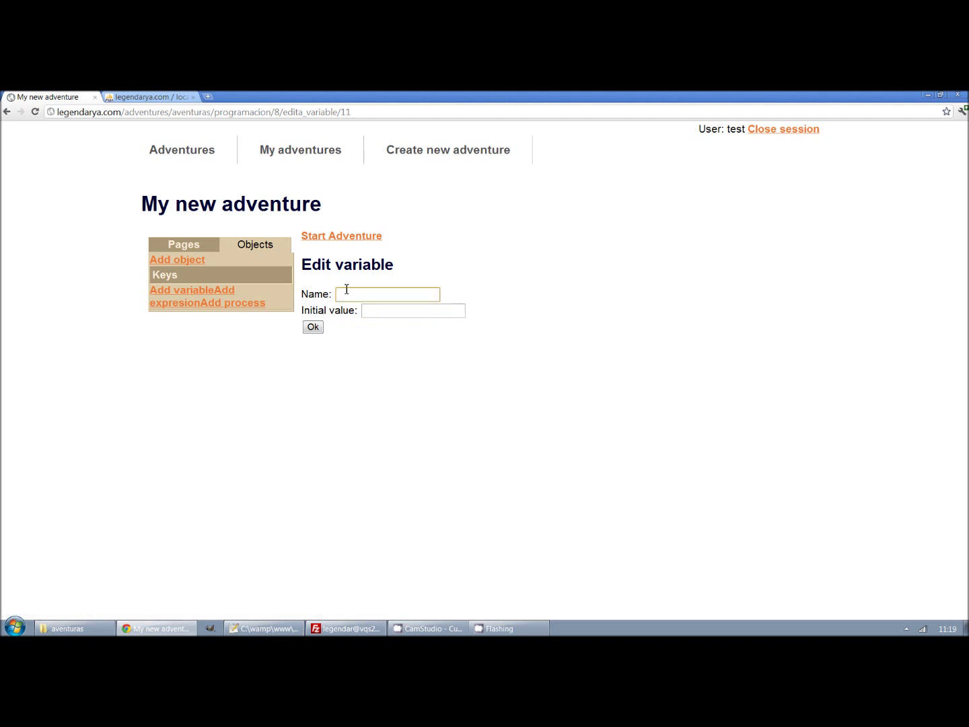
text(Ga)
key(Down)
key(Return)
click(315, 328)
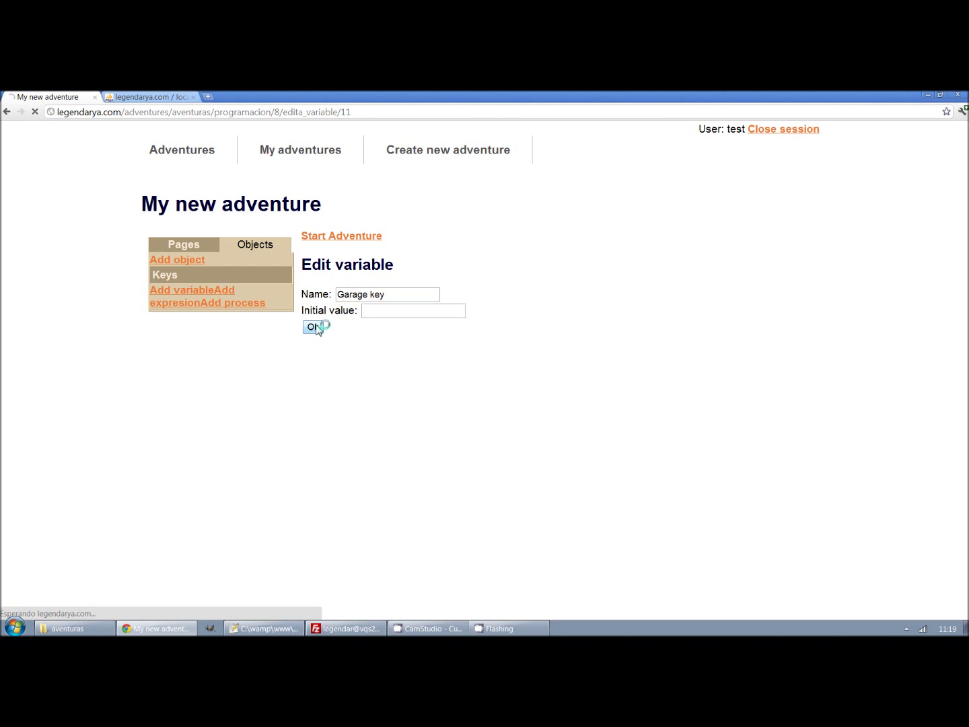
Add a 'Have garage key' expression defined as the Garage key variable
click(167, 305)
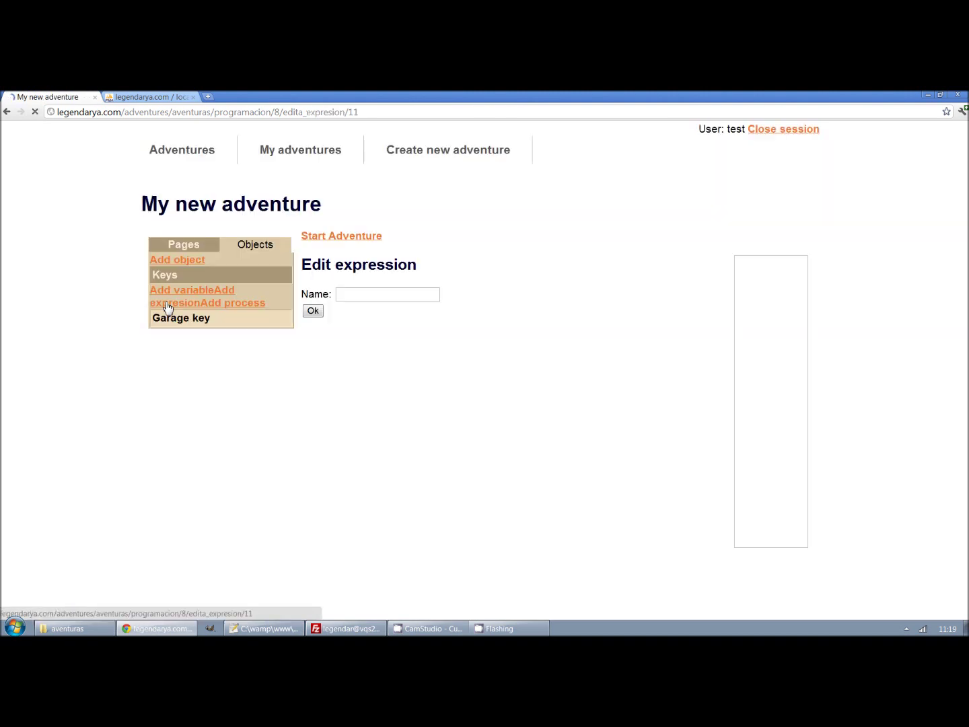
click(362, 298)
text(ha)
key(Down)
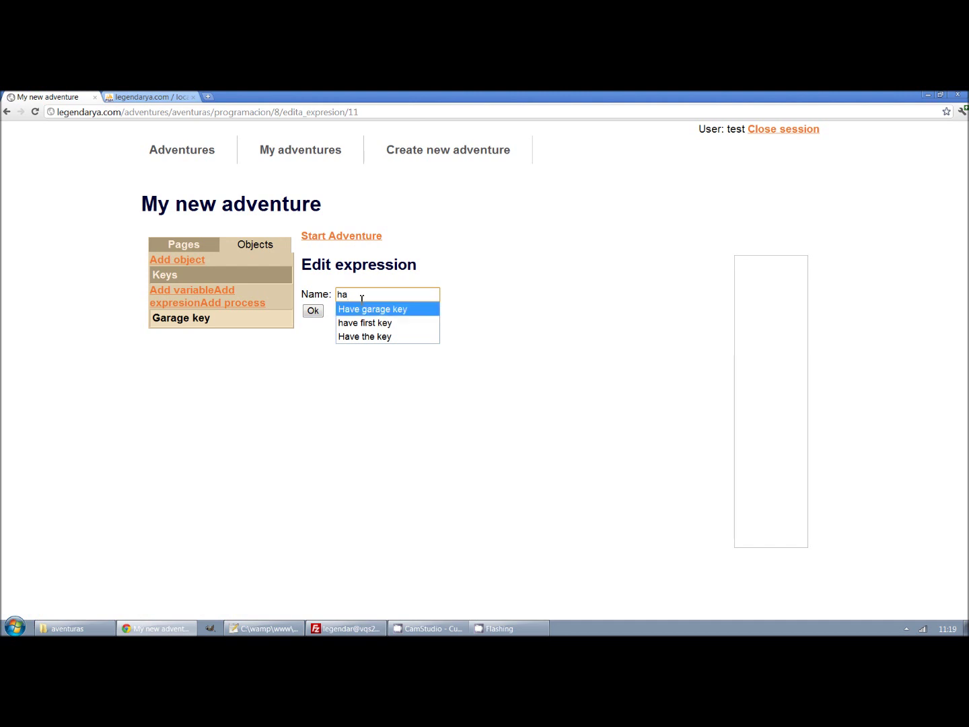
key(Return)
click(313, 312)
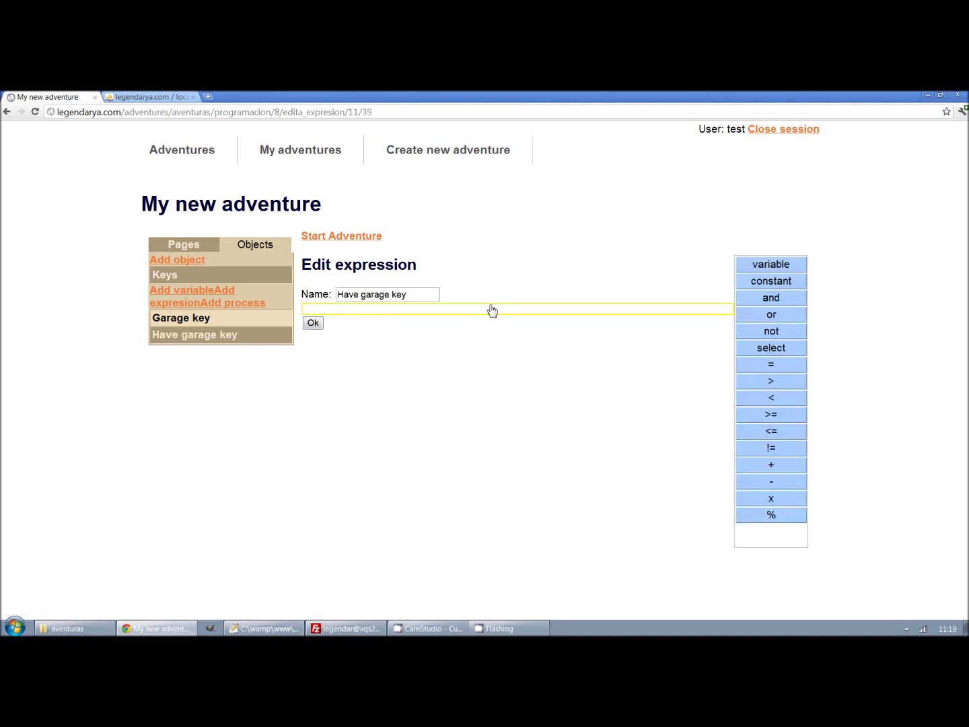
click(755, 264)
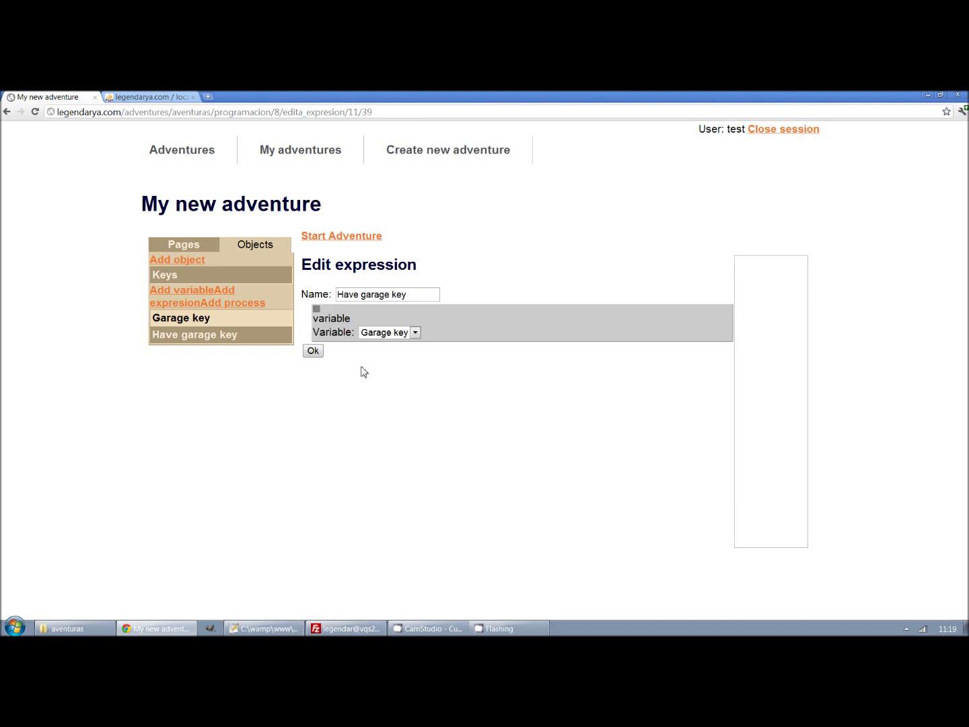
click(314, 352)
Add a 'Don't have garage key' expression as not Garage key, then recheck 'Have garage key'
click(186, 309)
click(390, 296)
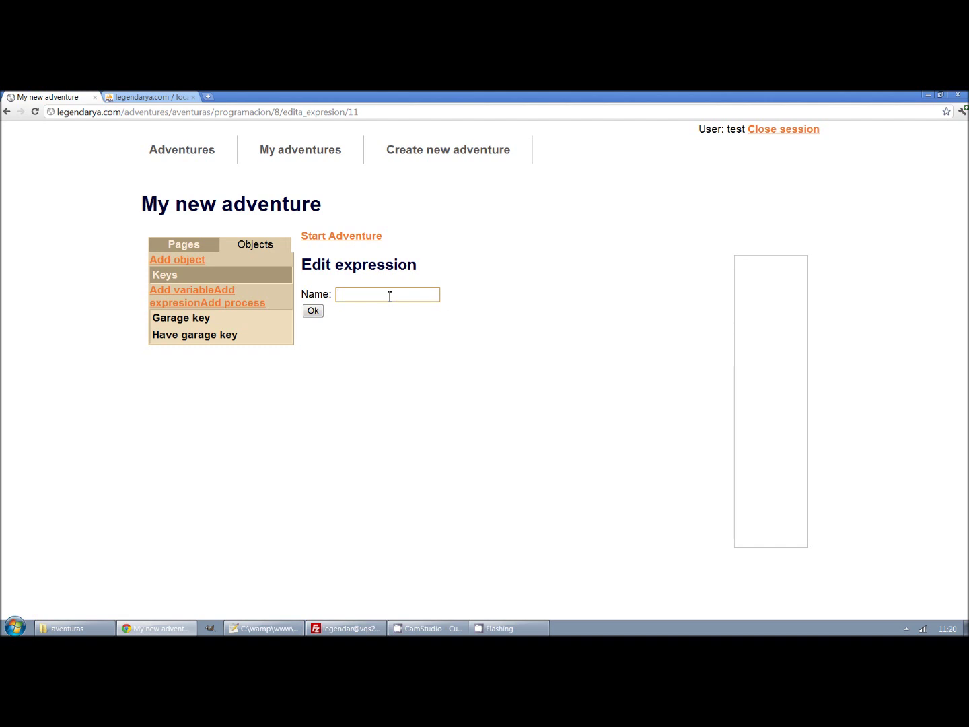
text(Do)
key(Down)
key(Return)
click(313, 311)
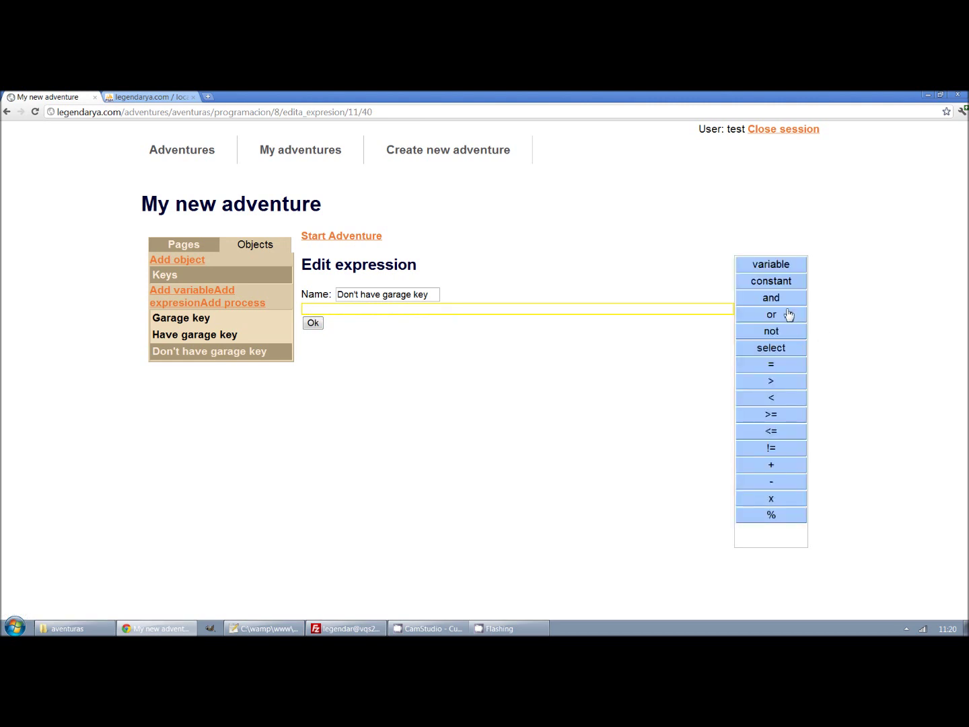
click(773, 332)
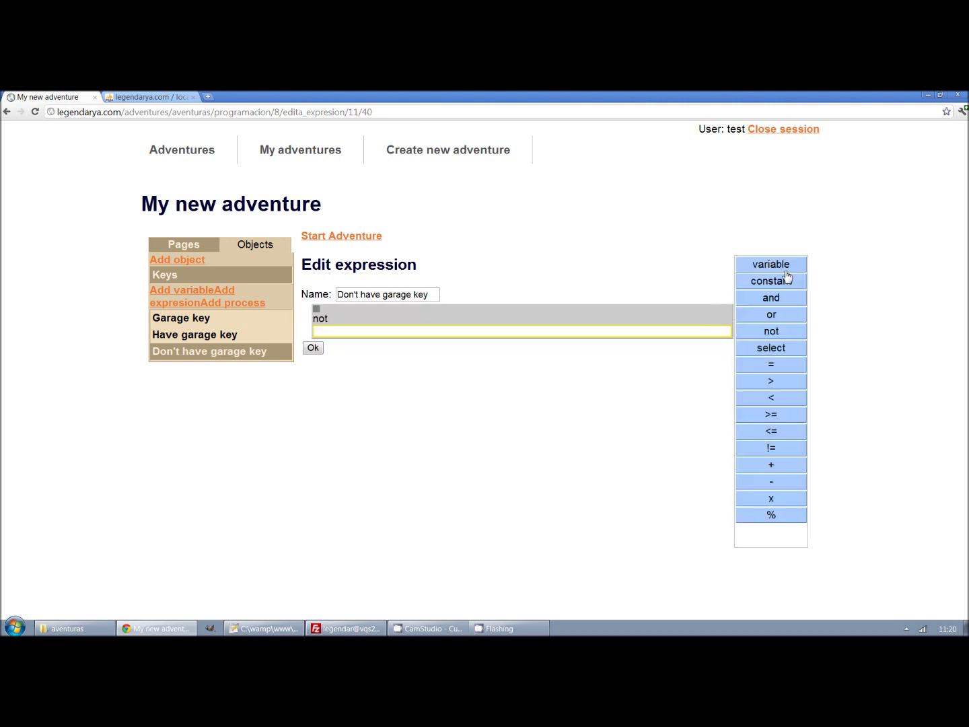
click(791, 270)
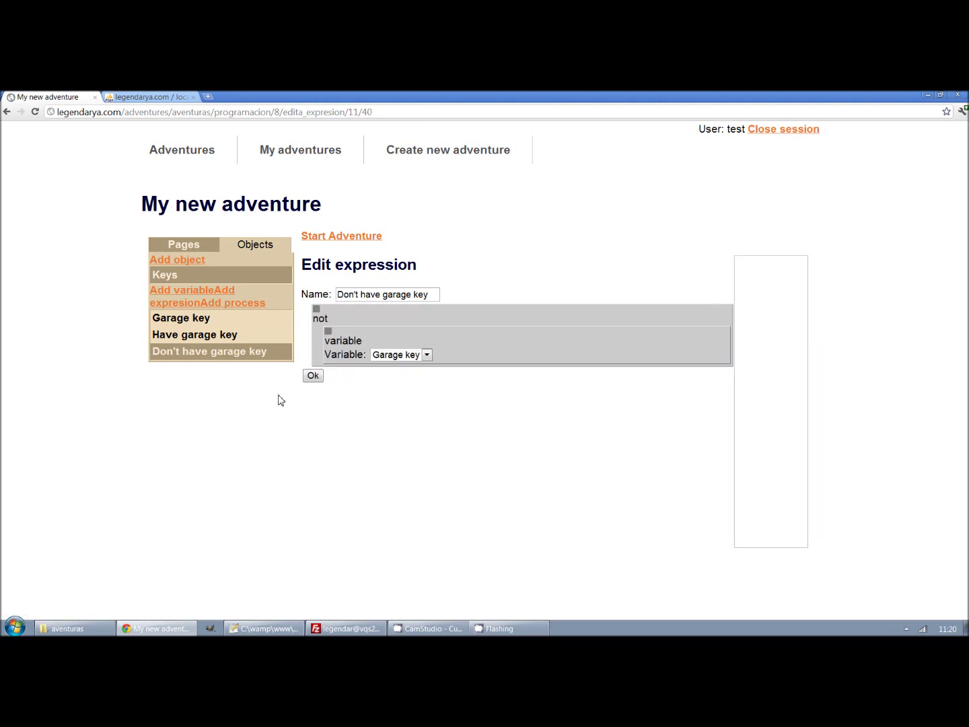
click(316, 378)
click(222, 338)
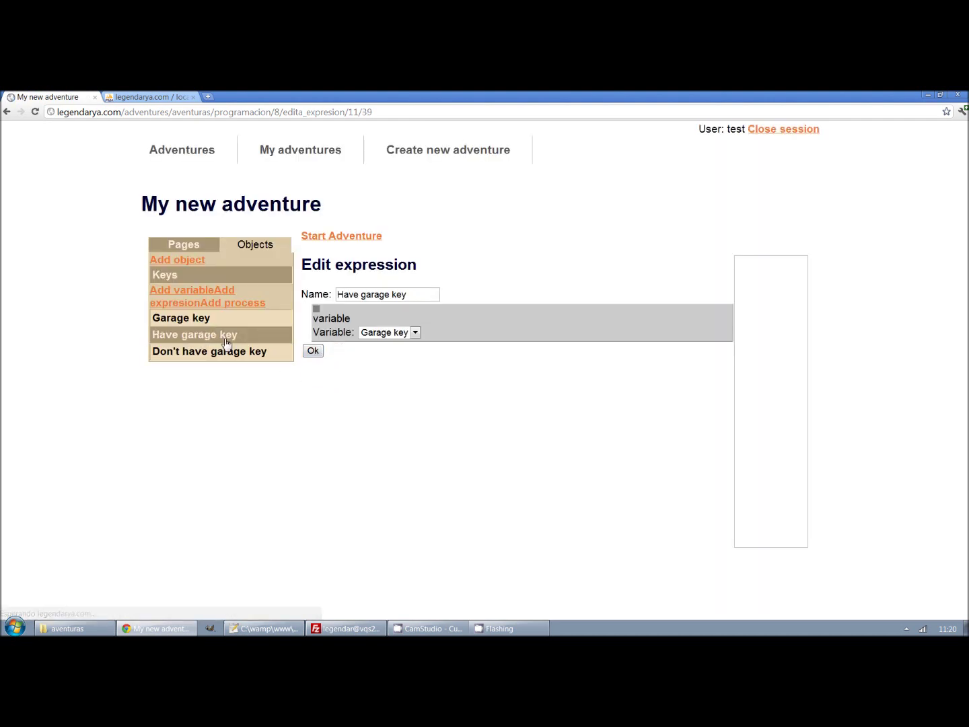
click(234, 304)
Name the process 'Take garage key' and make it assign the constant 1 to Garage key
click(362, 300)
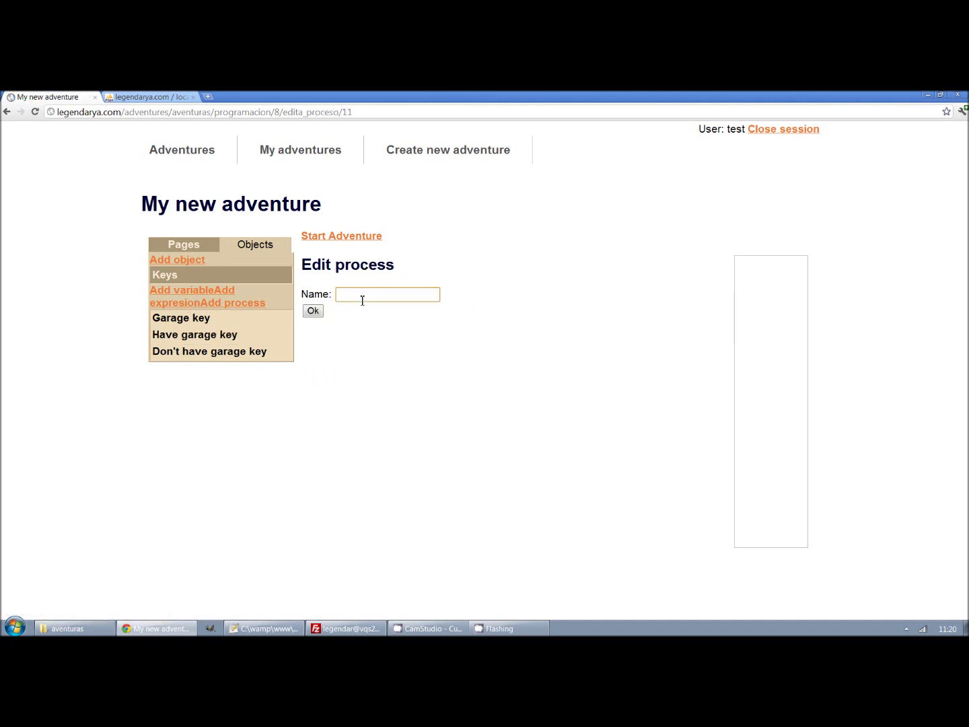
text(Tak)
key(Down)
key(Return)
click(312, 310)
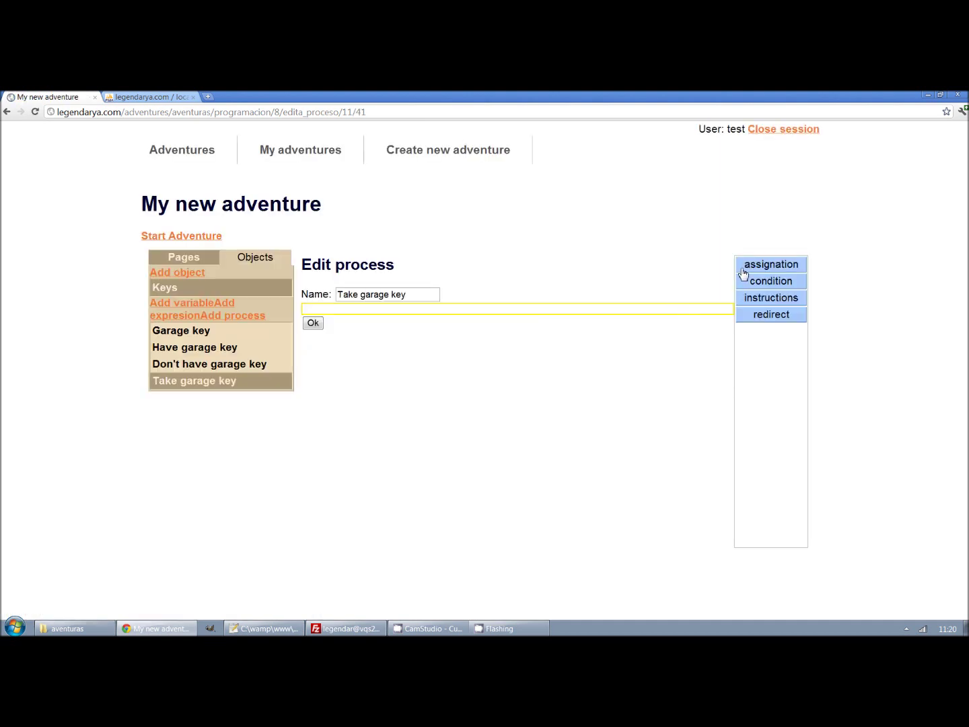
click(743, 269)
click(465, 348)
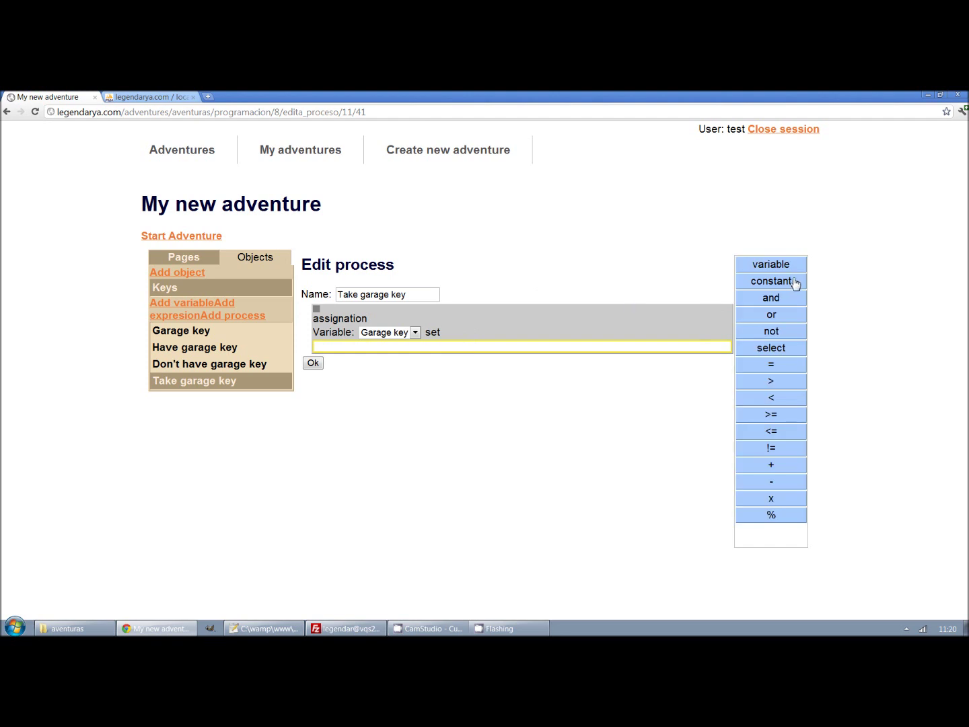
click(791, 282)
click(381, 371)
text(1)
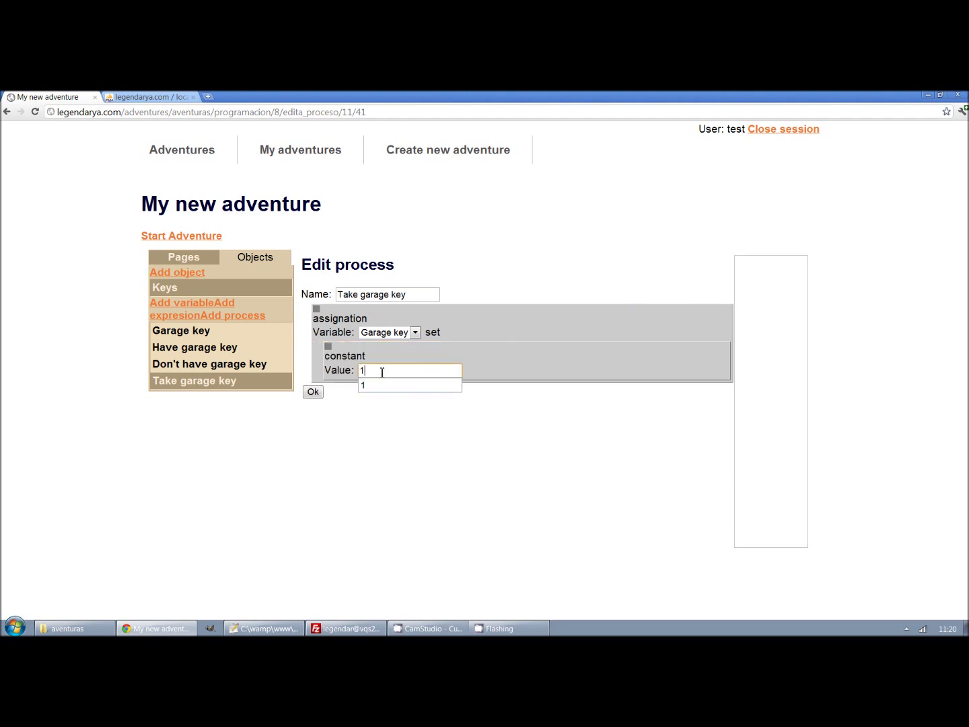
click(315, 393)
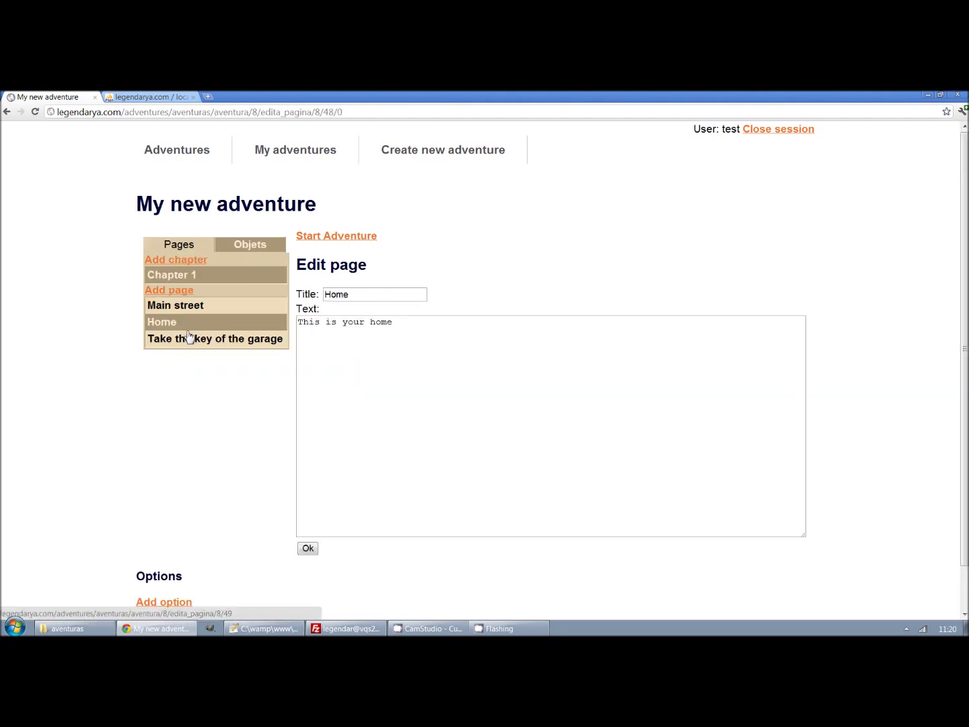
Make the garage-key option require 'Don't have garage key' and run 'Take garage key'
scroll(195, 474, down, 1)
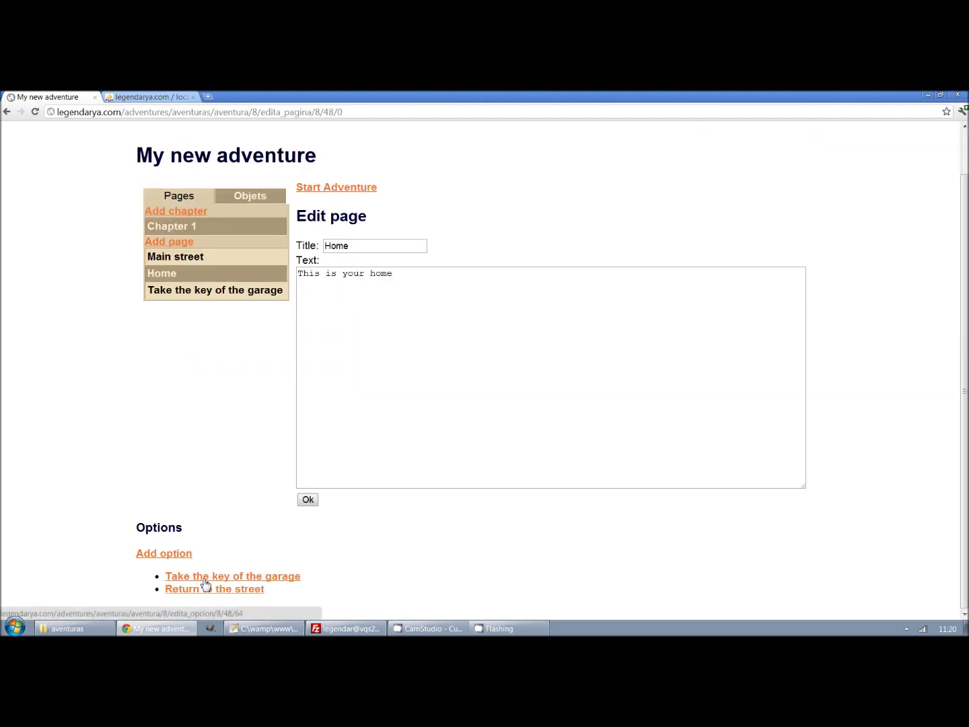
click(205, 581)
click(413, 327)
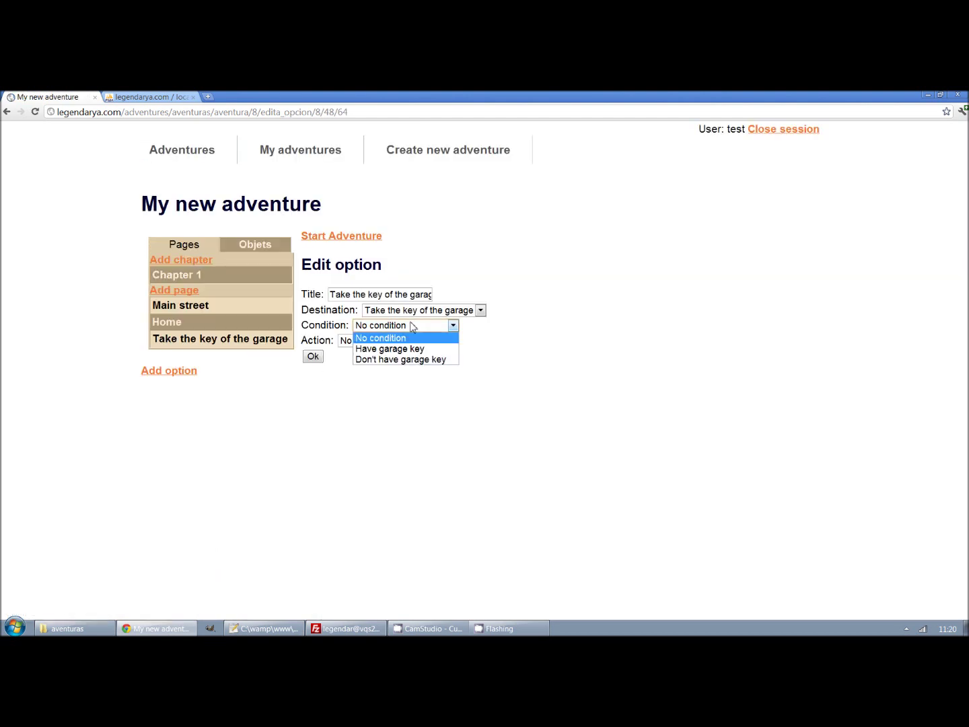
click(404, 359)
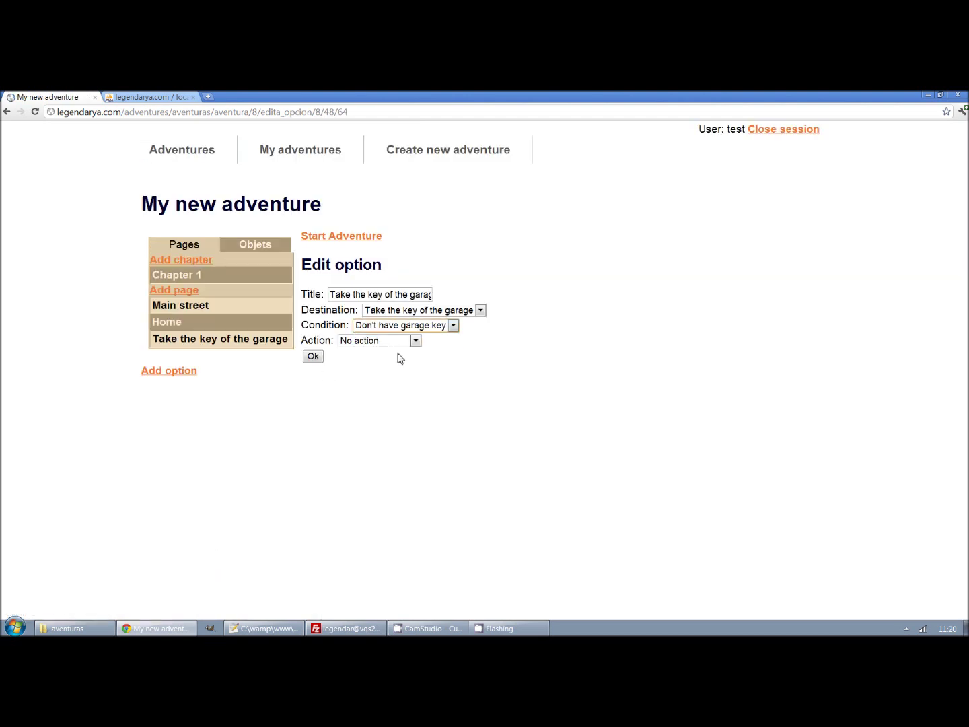
click(387, 345)
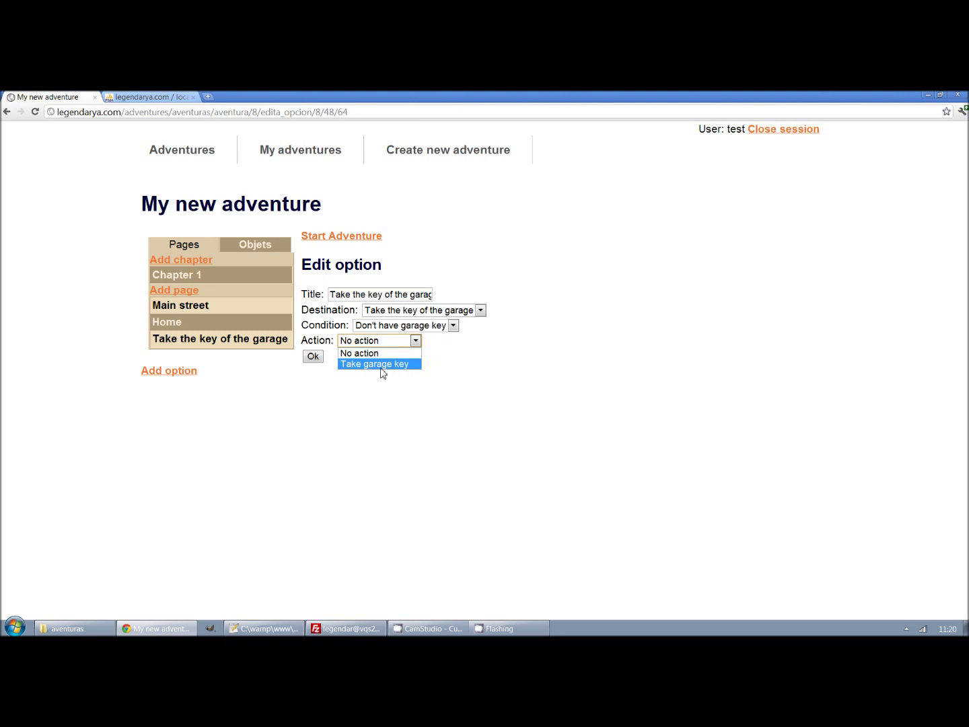
click(381, 364)
click(320, 359)
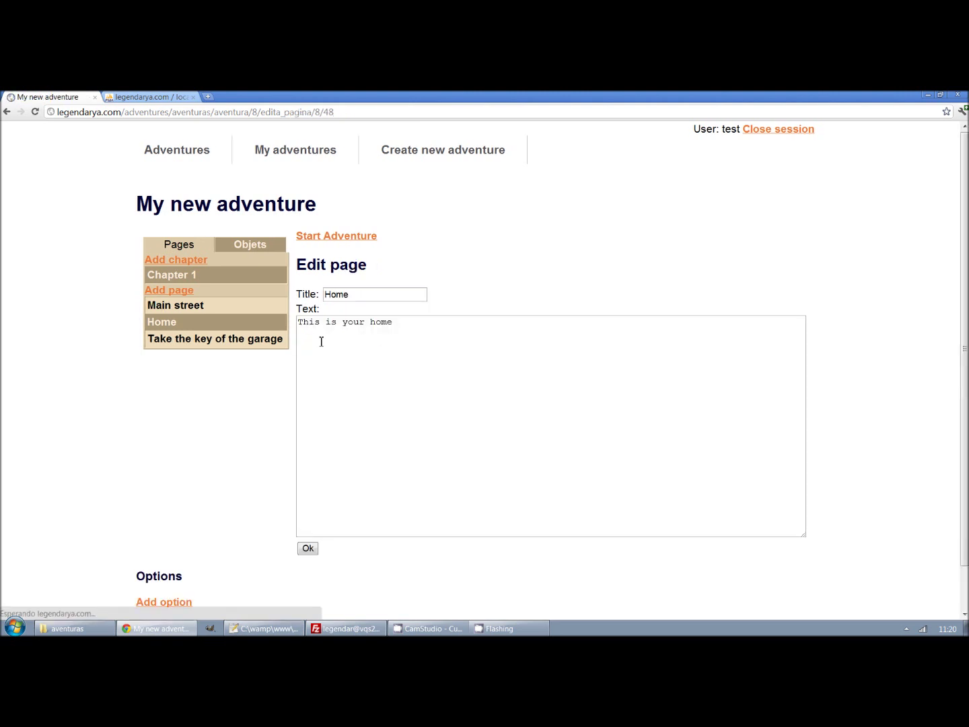
Play from Main street through Home and the key page, then reopen Main street for editing
click(334, 237)
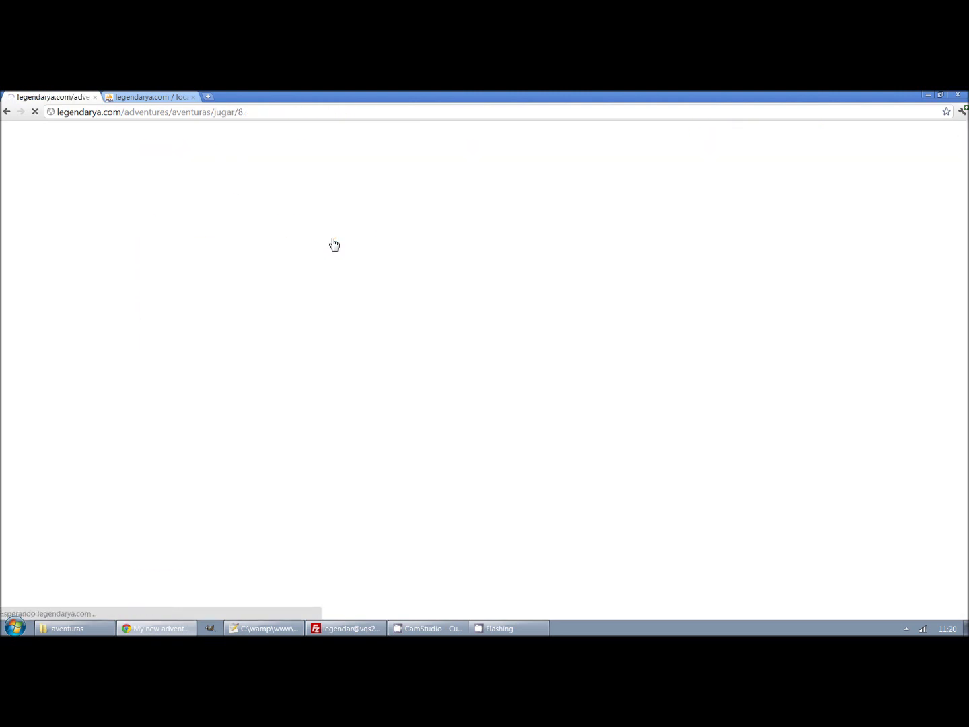
click(247, 294)
click(245, 296)
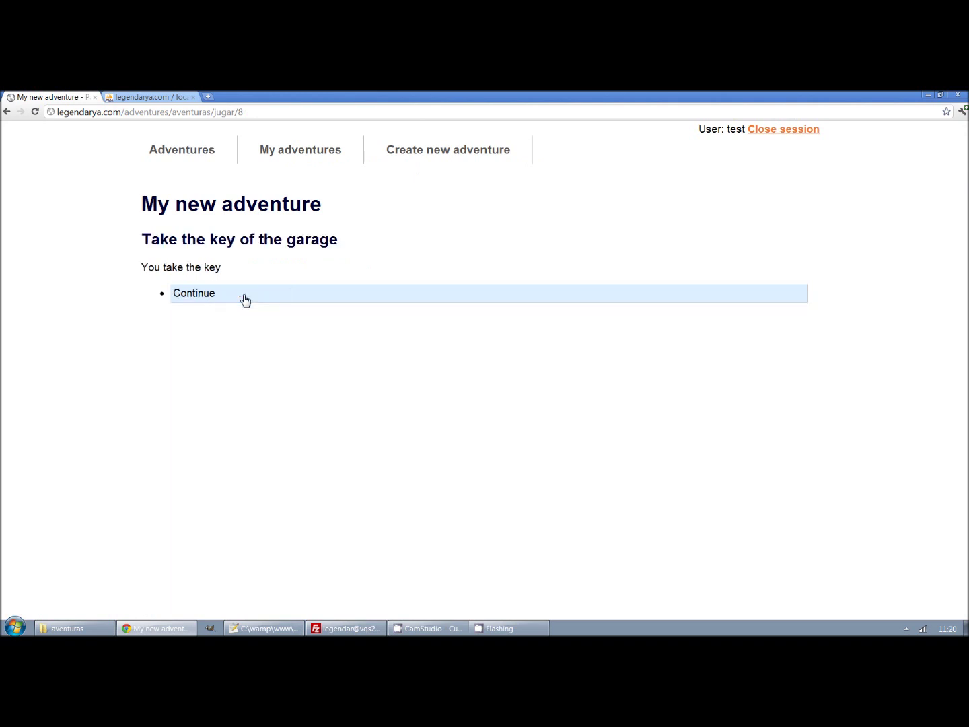
click(245, 296)
click(245, 297)
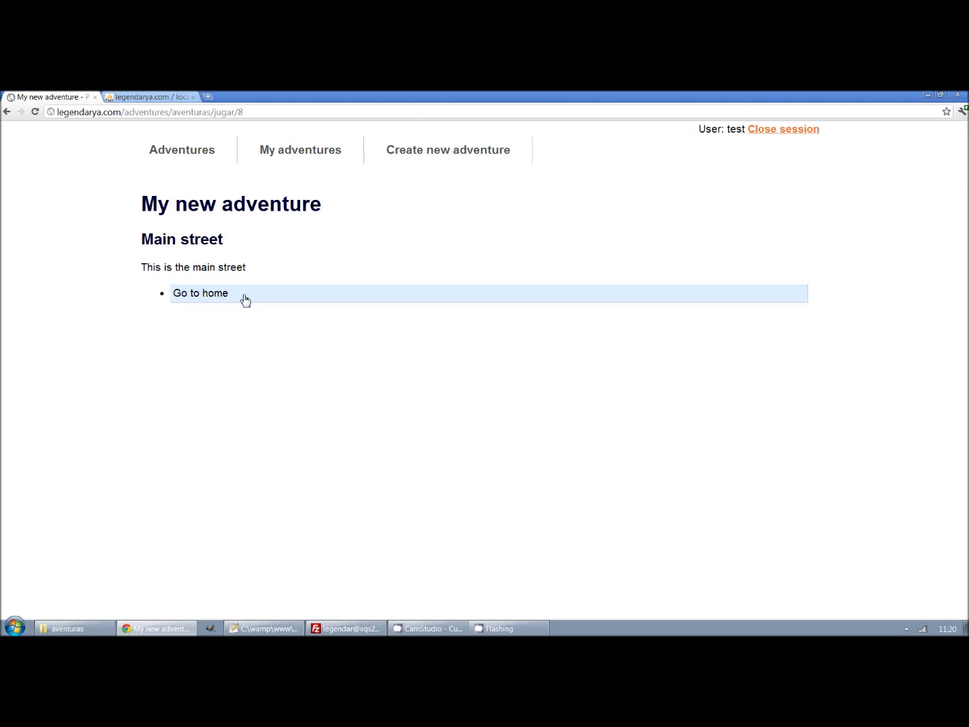
key(alt+Left)
click(195, 309)
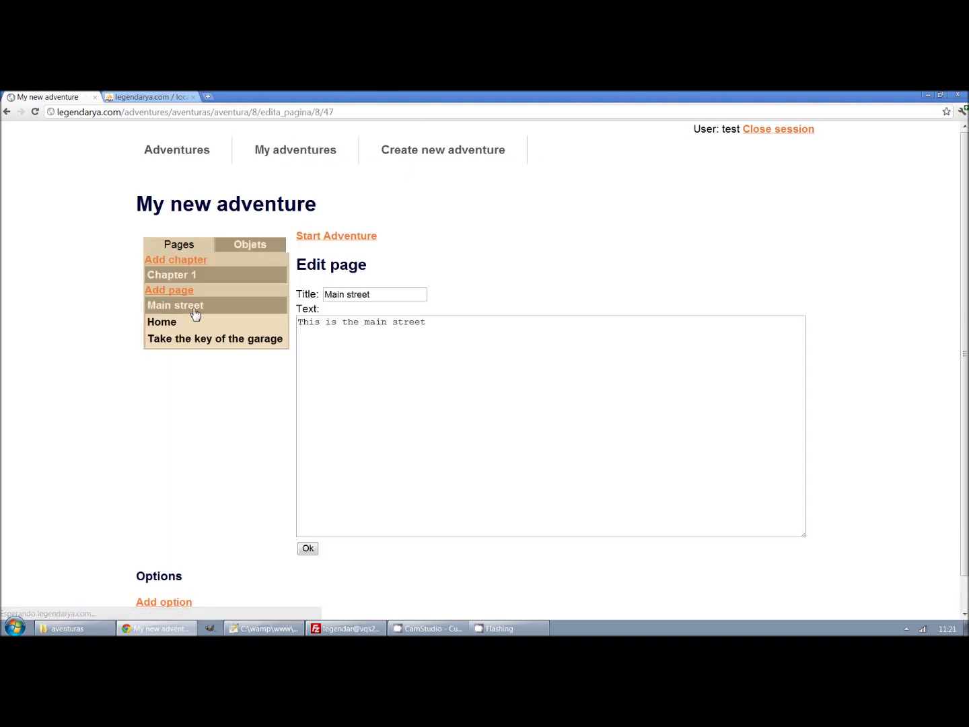
Add a 'Look garage door' option to Main street
click(183, 603)
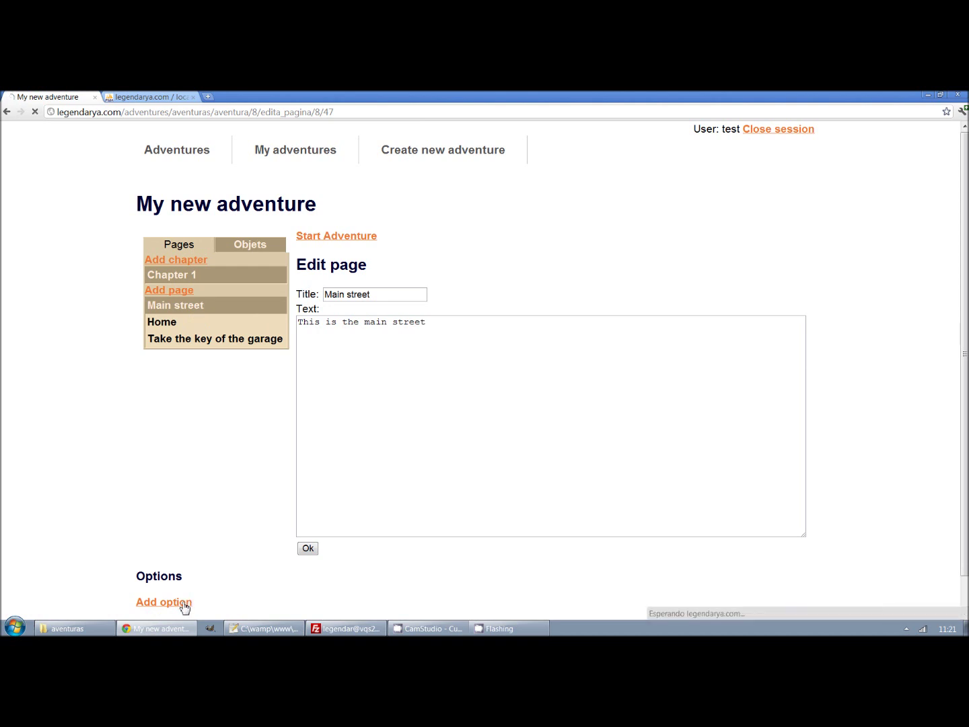
click(367, 298)
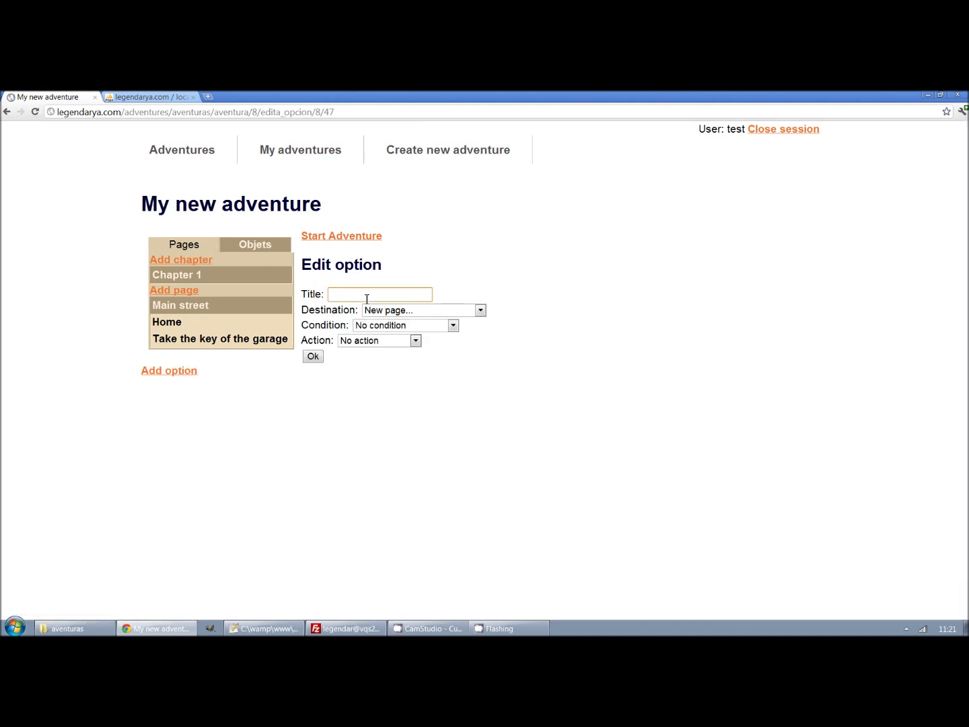
text(Look)
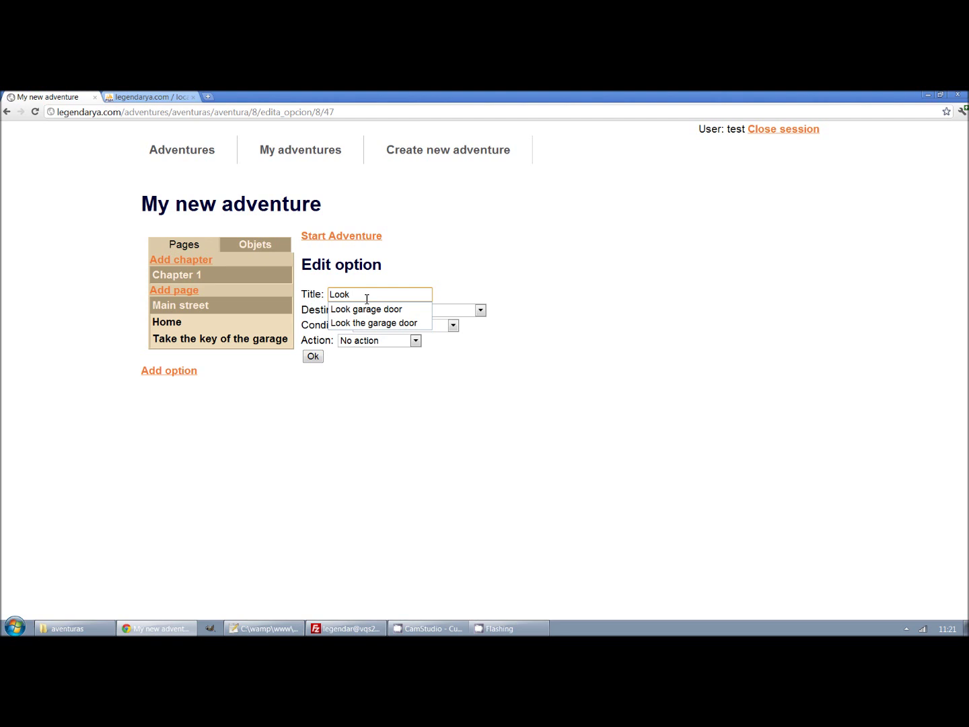
text( garage d)
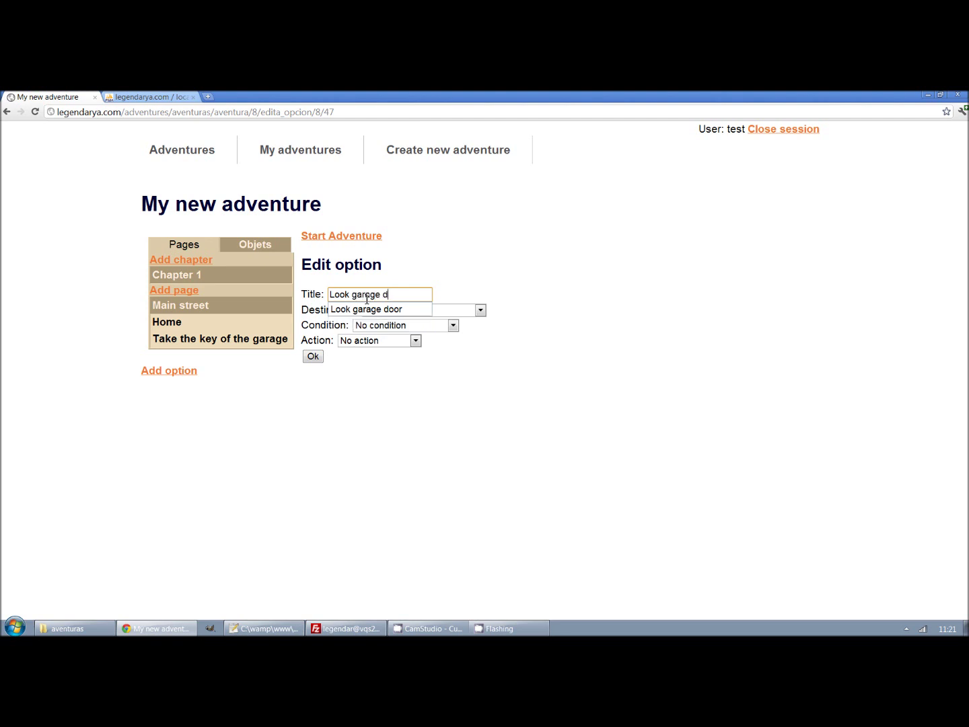
text(oor)
key(Return)
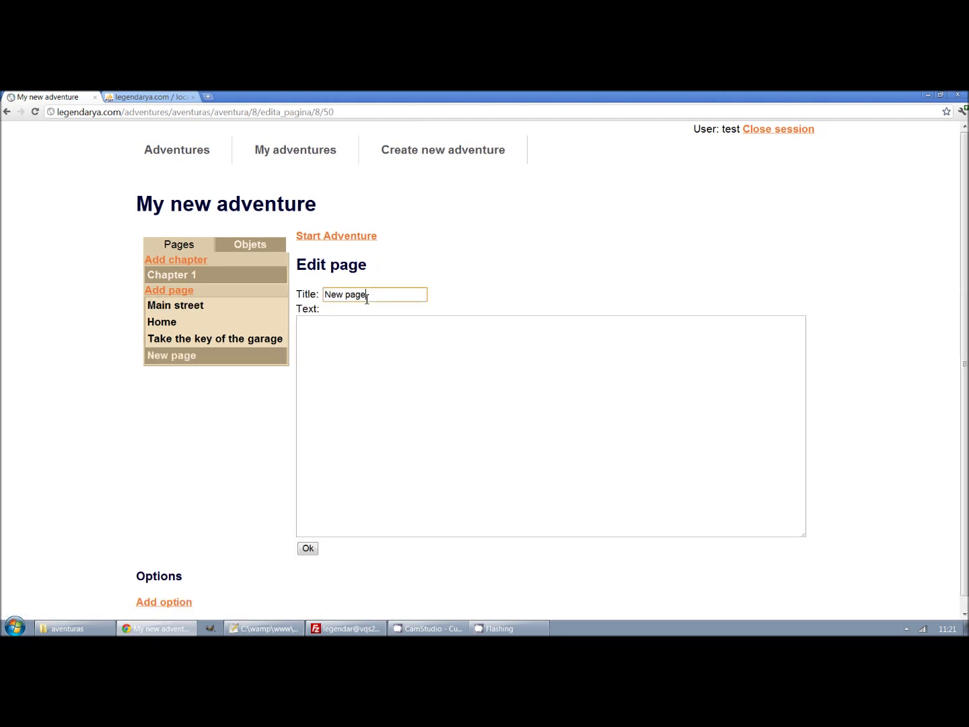
Title the option's new destination page 'Garage door'
triple_click(366, 298)
text(Gara)
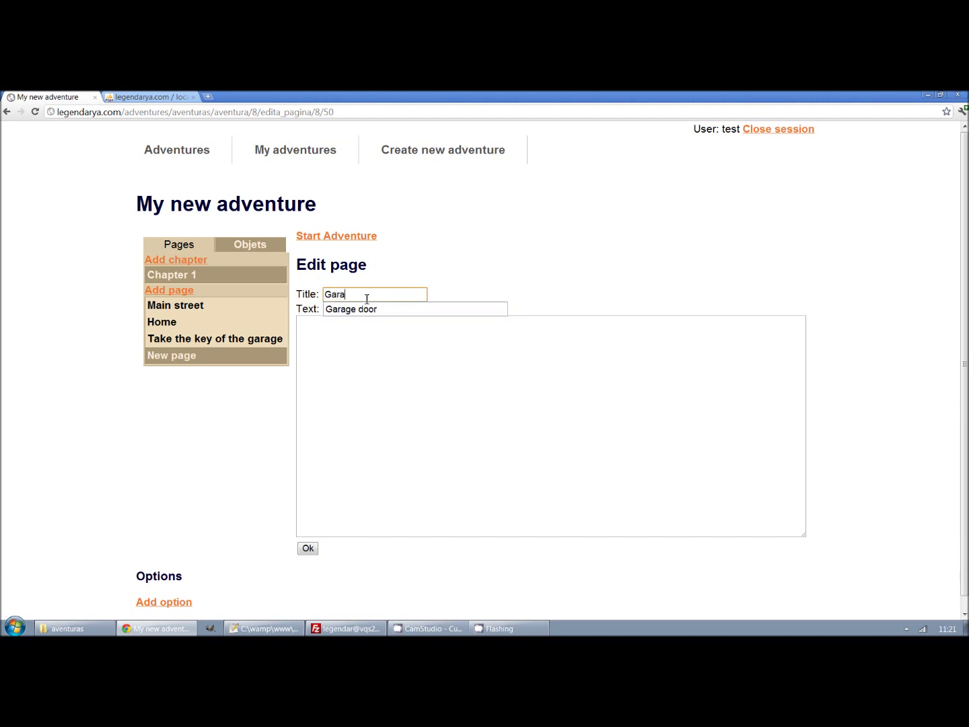
text(ge door)
key(Tab)
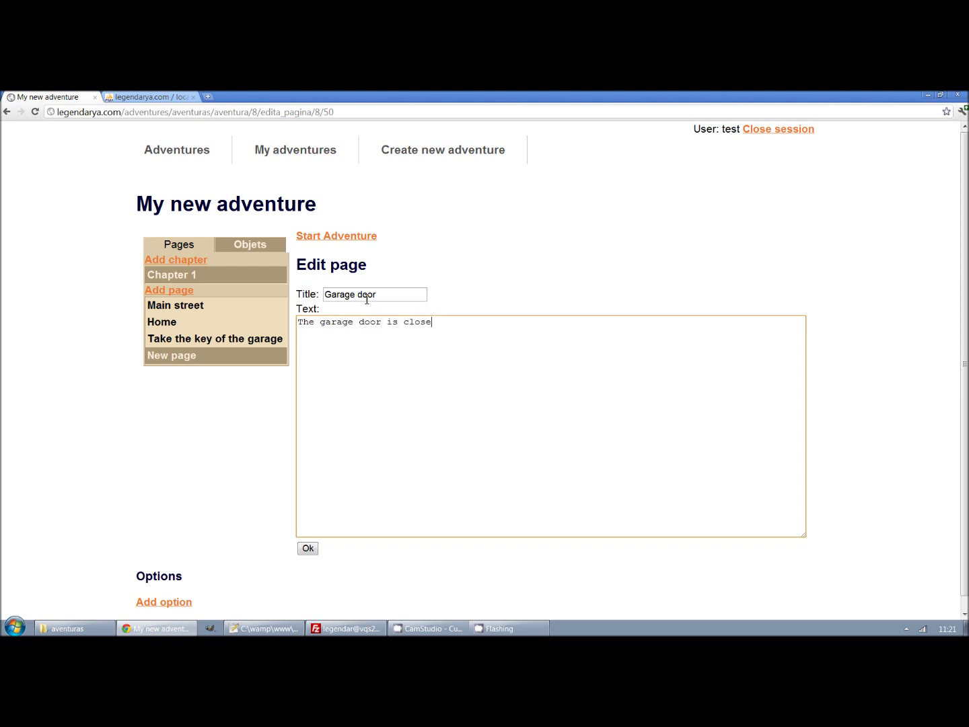
Save Garage door and add an 'Open garage door' option requiring Have garage key
click(307, 549)
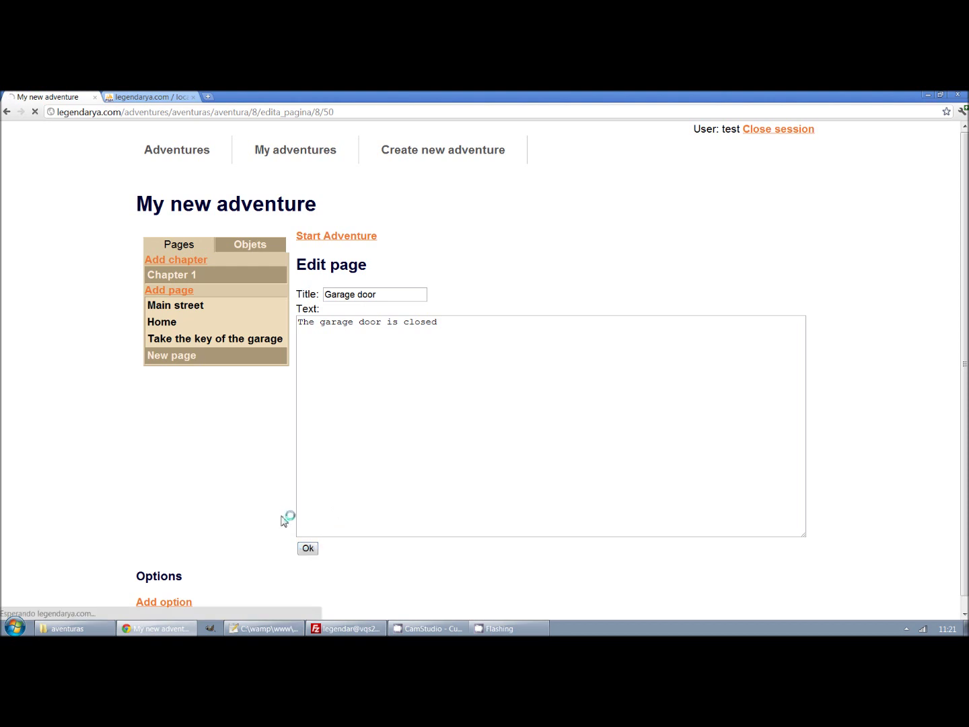
click(179, 604)
click(379, 296)
text(Op)
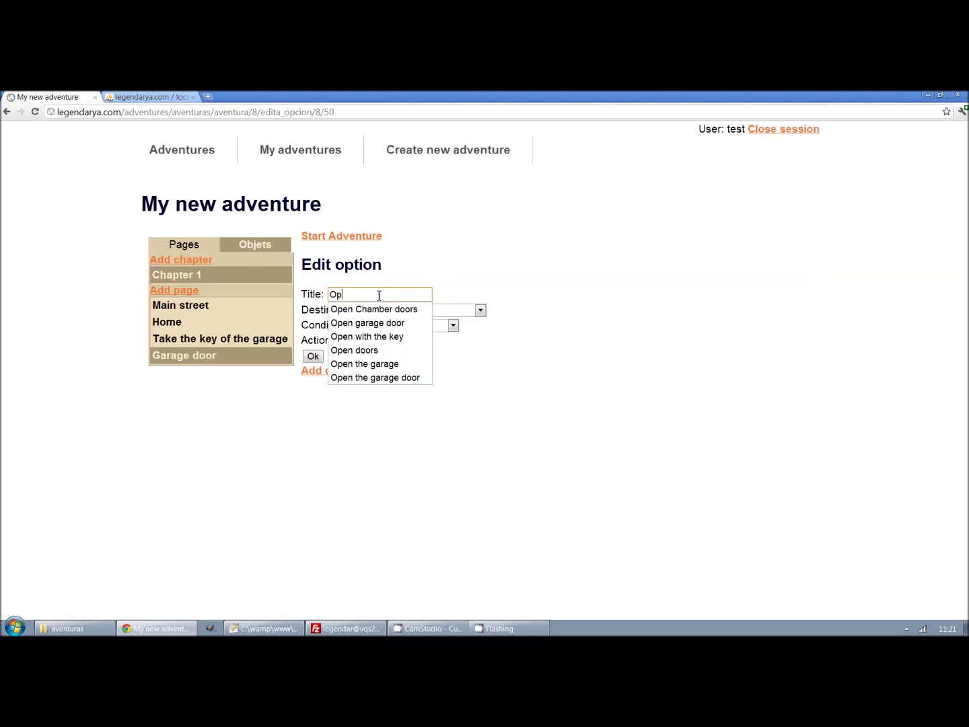
key(Down)
key(Down)
key(Return)
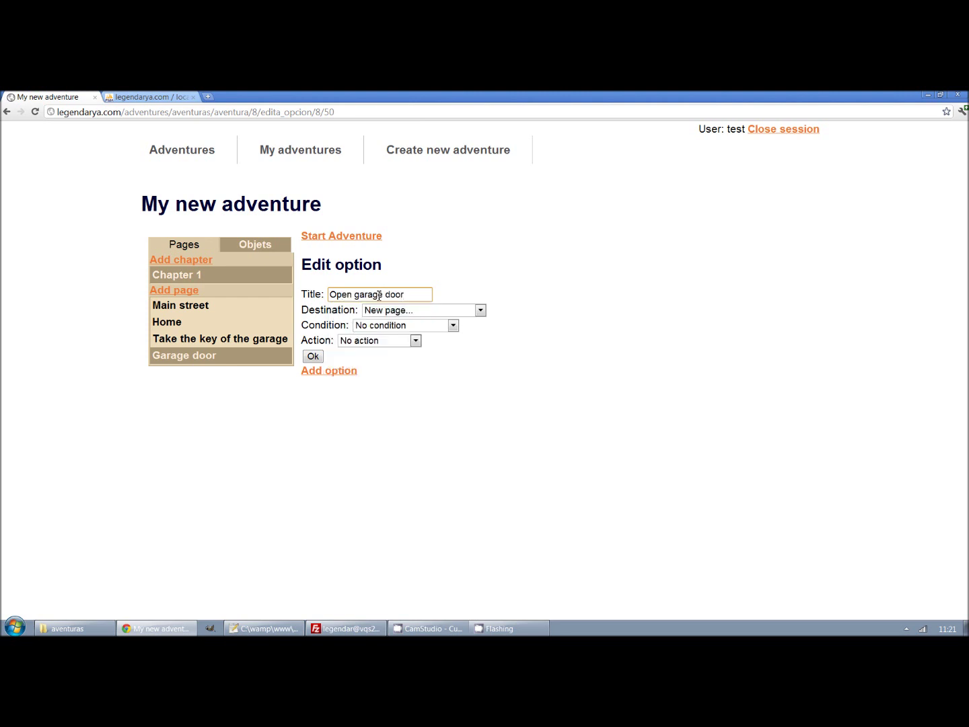
click(404, 325)
click(382, 348)
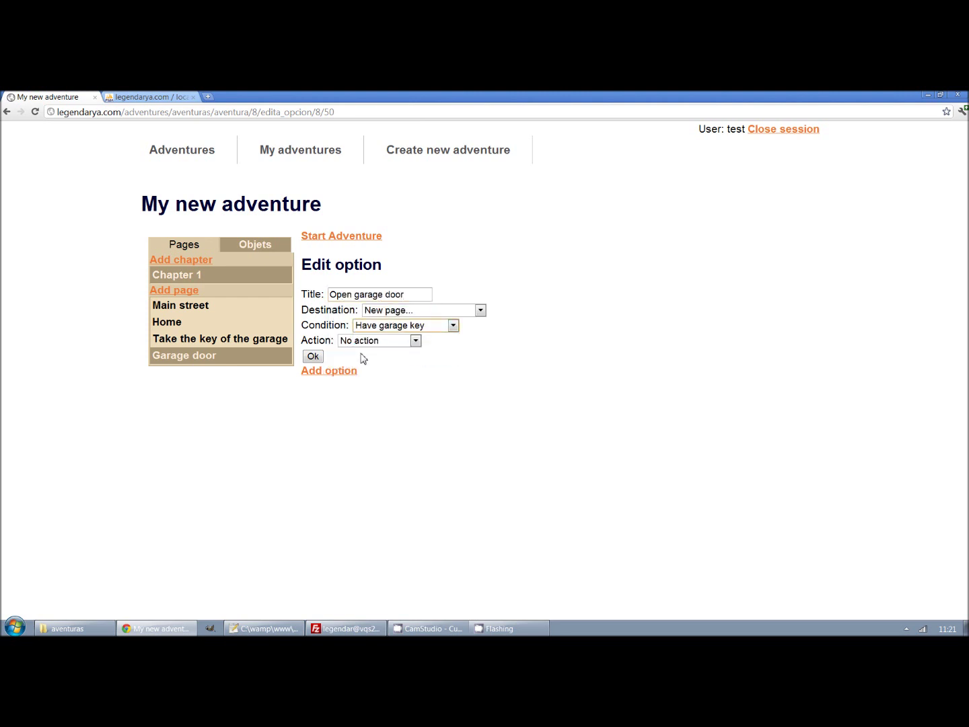
click(314, 356)
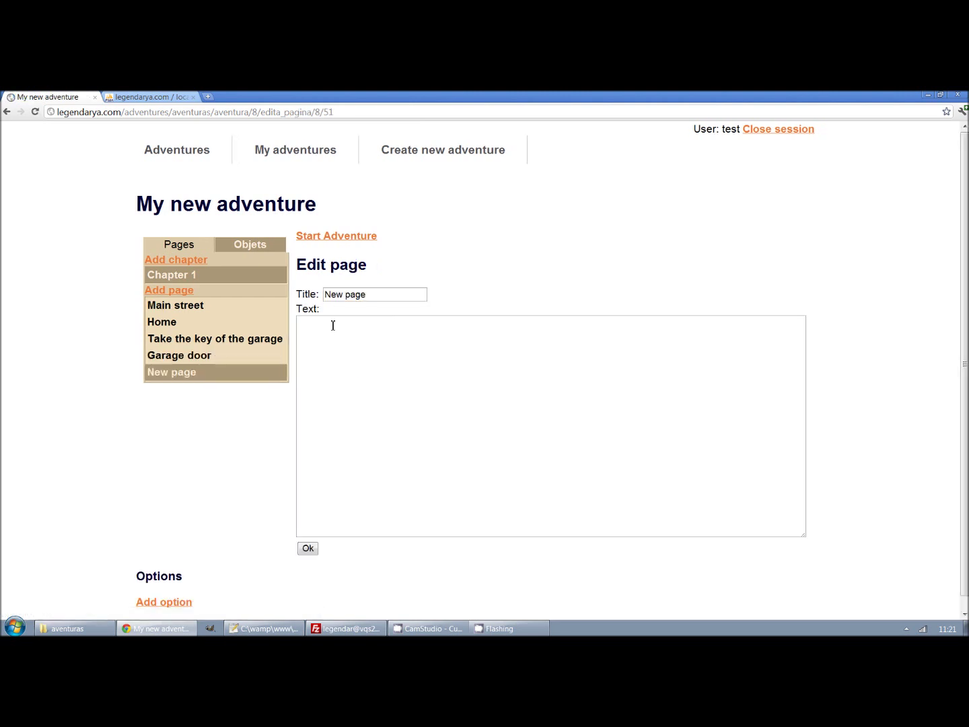
Name the new page 'Garage' with text 'Congratulations! You have reach the garage' and save it
triple_click(346, 296)
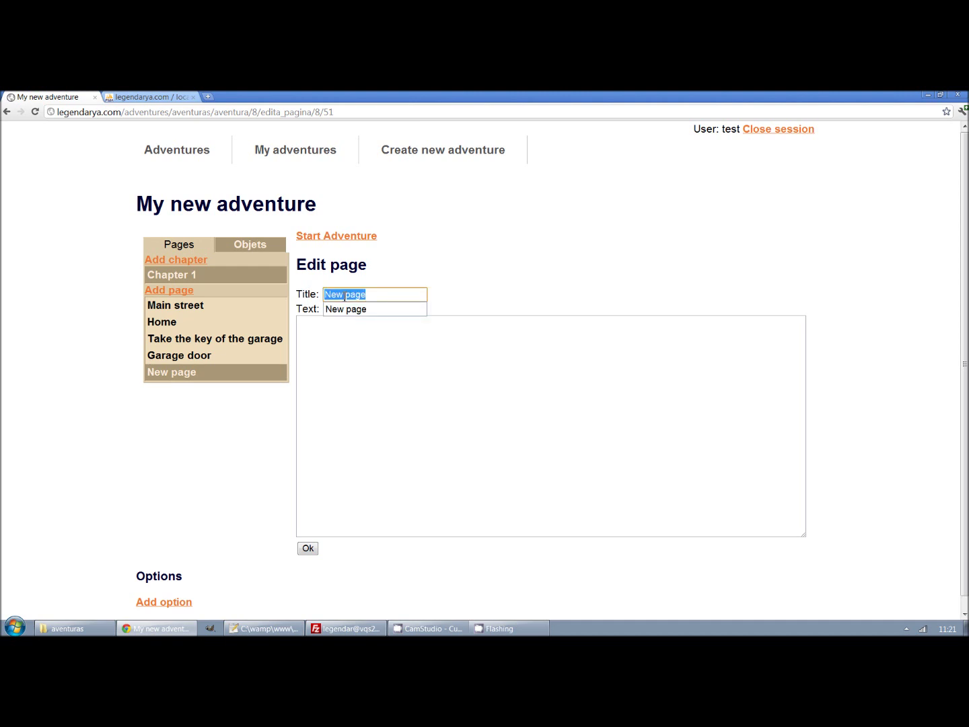
text(Garage)
key(Tab)
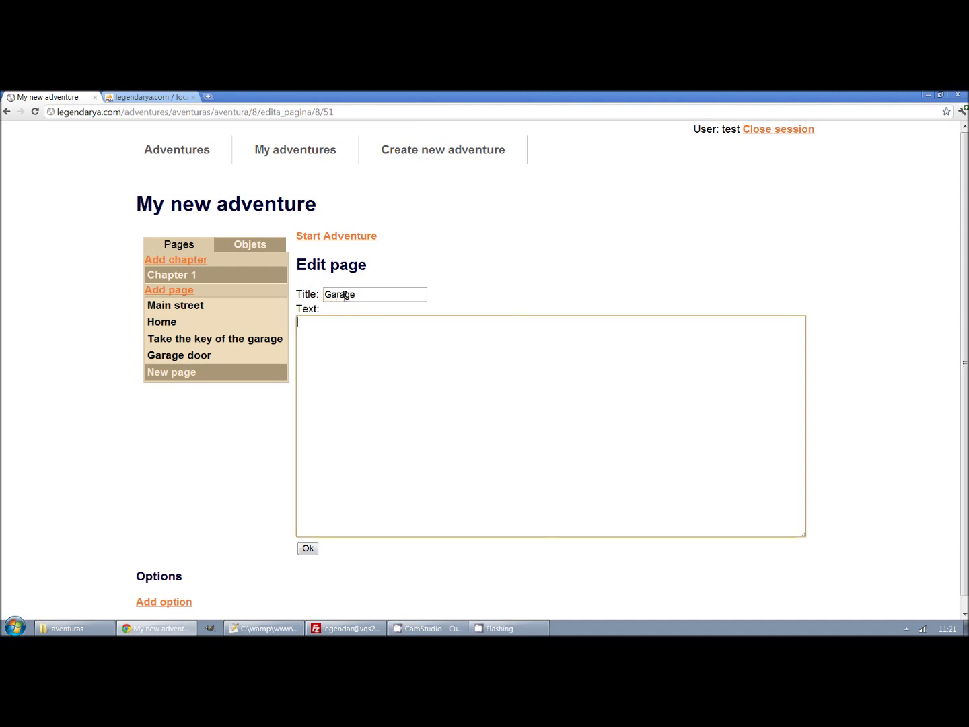
text(Congratulations! You have reach the garage)
click(312, 550)
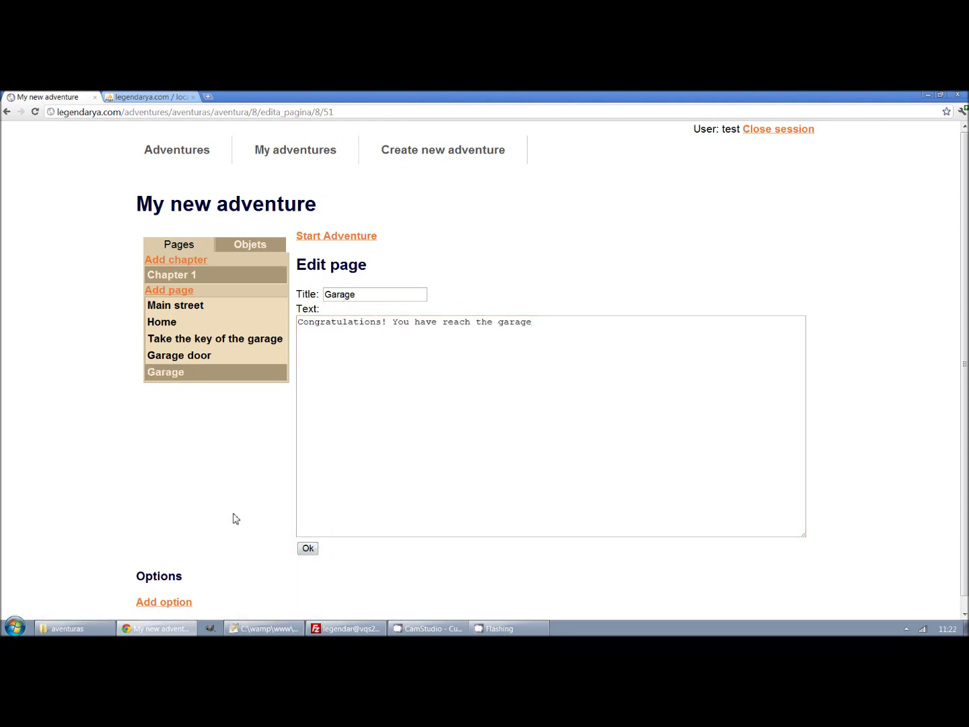
click(190, 362)
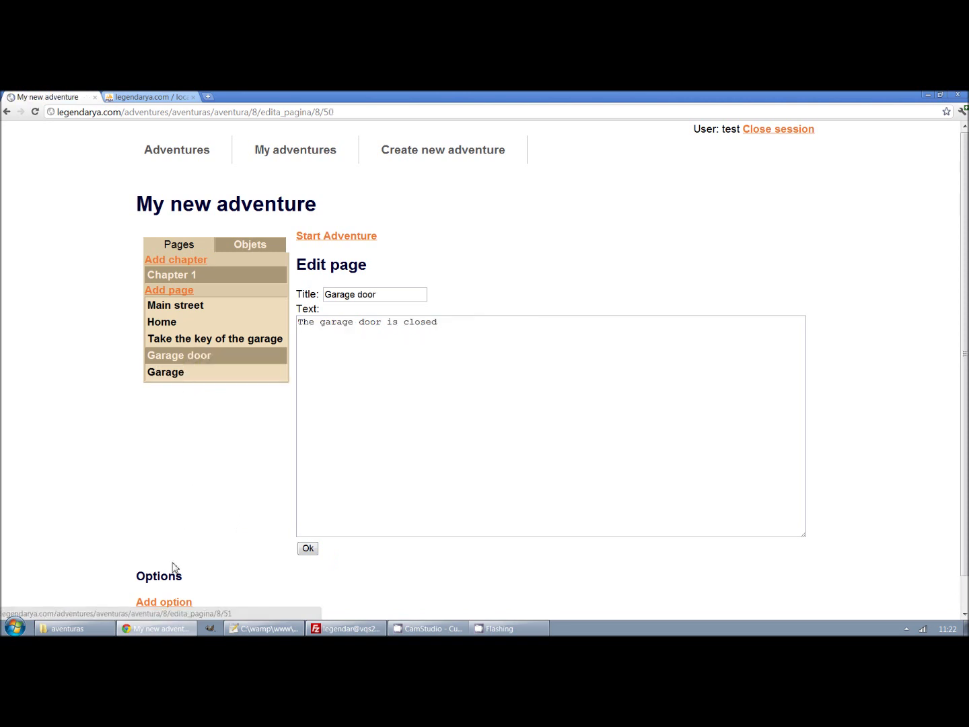
Give Garage door a 'Go to the street' option whose destination is Main street
click(178, 606)
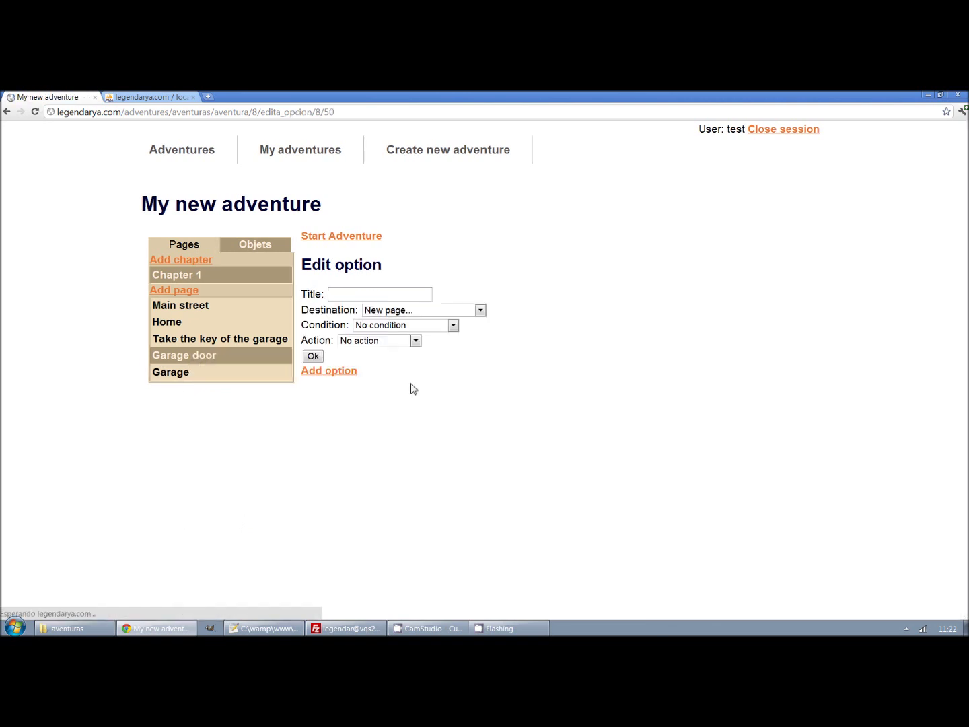
click(406, 296)
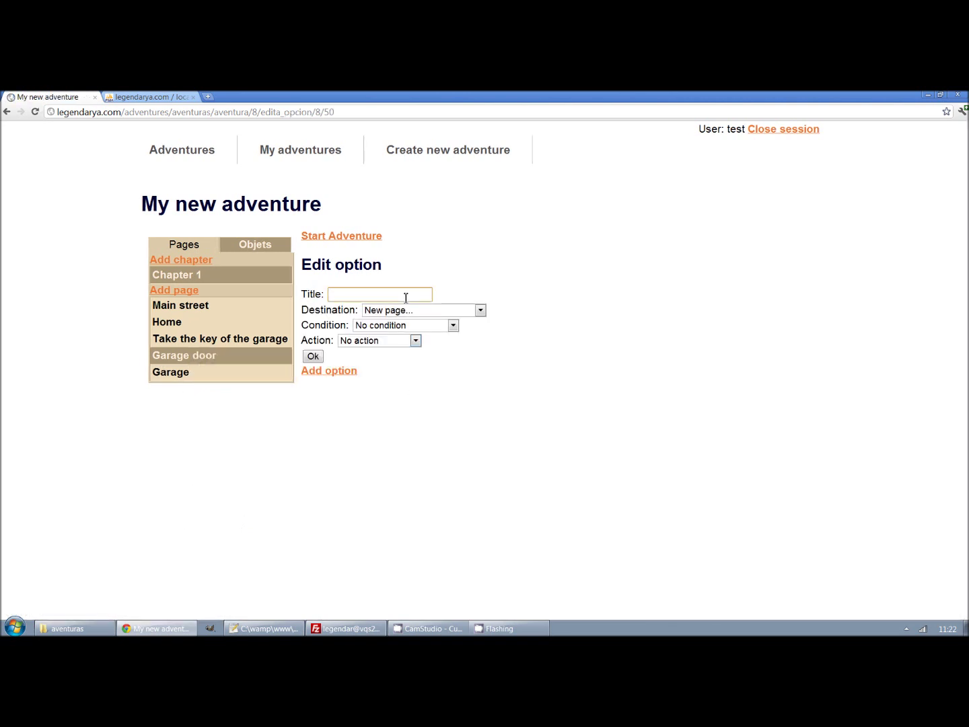
text(G)
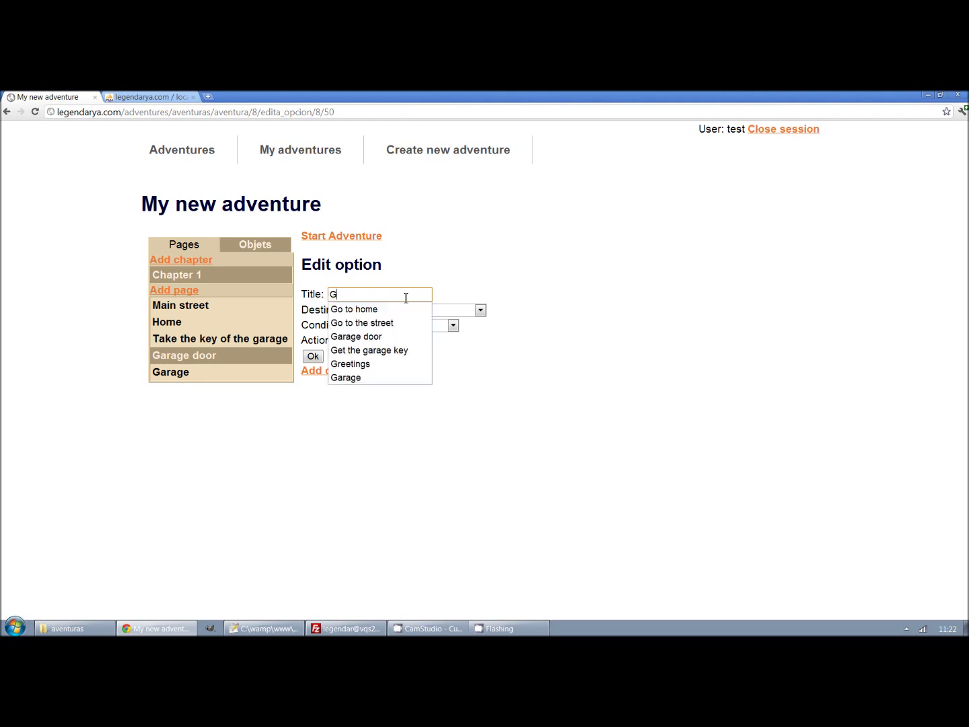
key(Down)
key(Down)
key(Return)
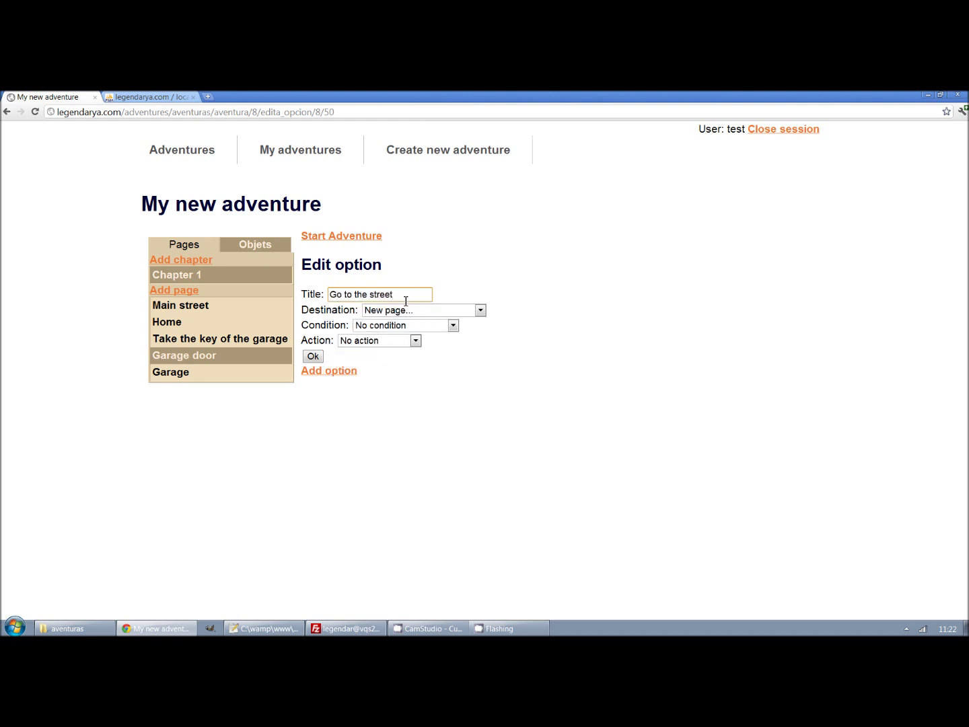
click(403, 311)
click(408, 332)
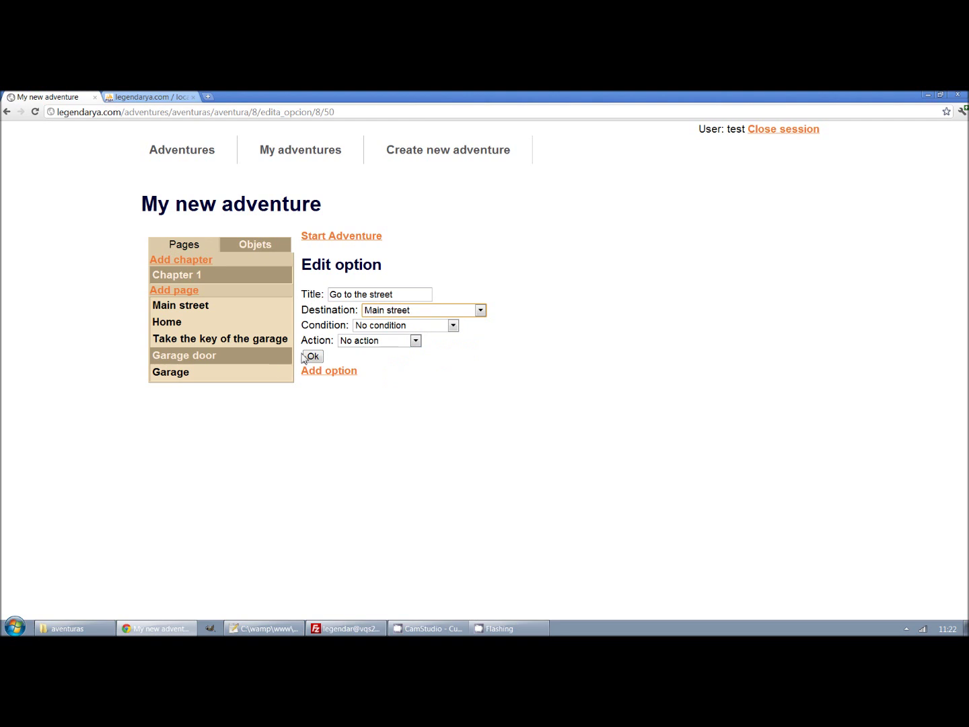
click(311, 357)
Start the adventure, look at the closed garage door, and go back to the street
click(349, 241)
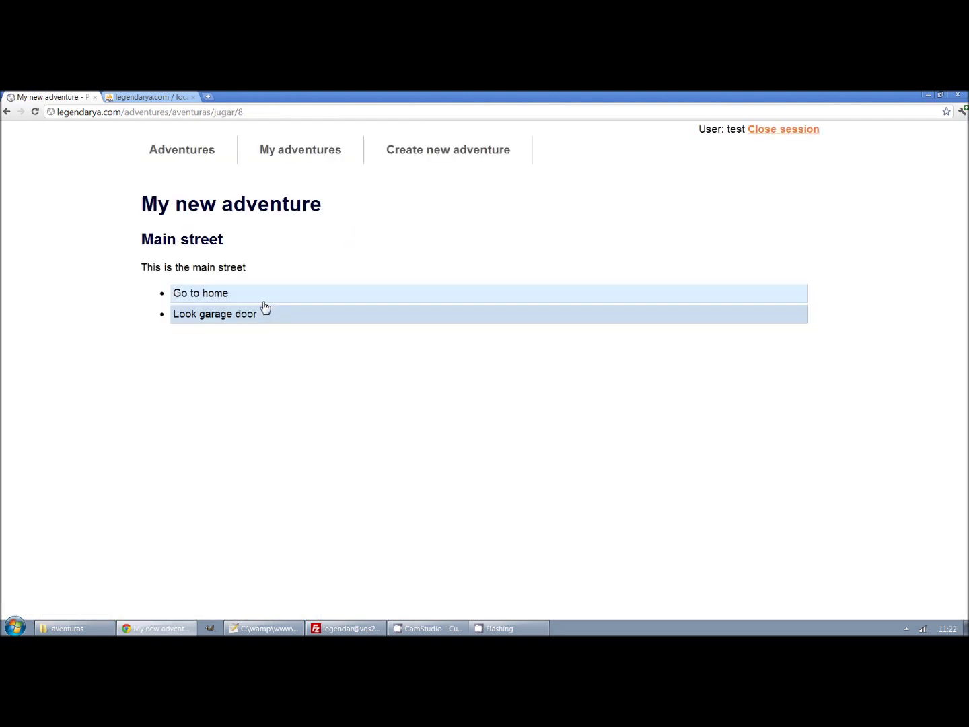
click(257, 322)
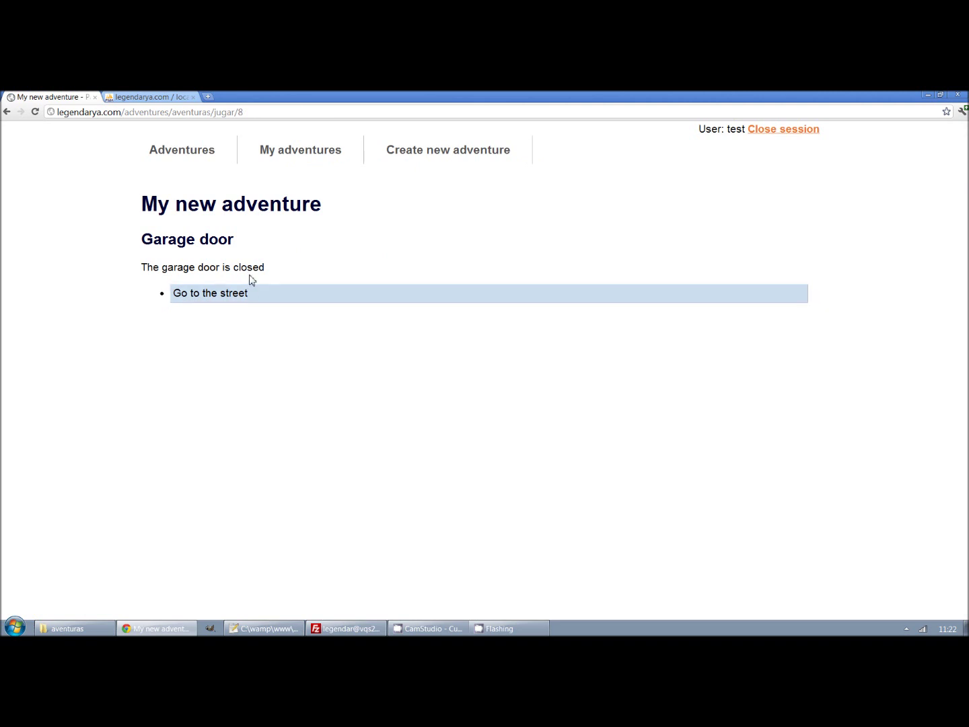
drag(264, 268, 266, 273)
click(276, 300)
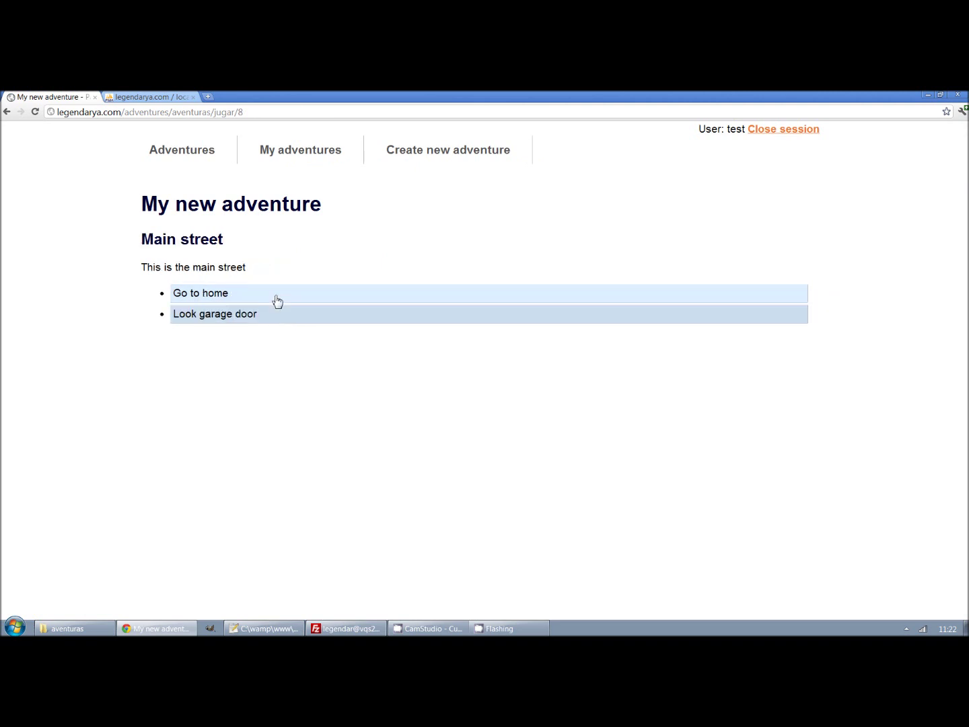
Go home, take the garage key, and return to Main street
click(255, 294)
click(257, 294)
click(256, 295)
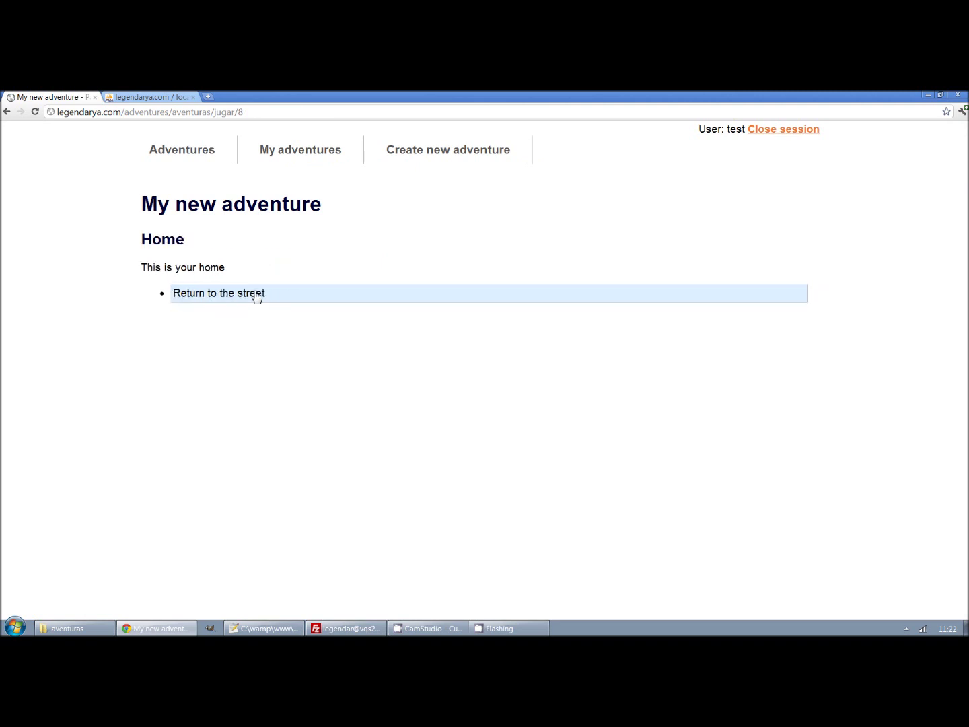
click(255, 295)
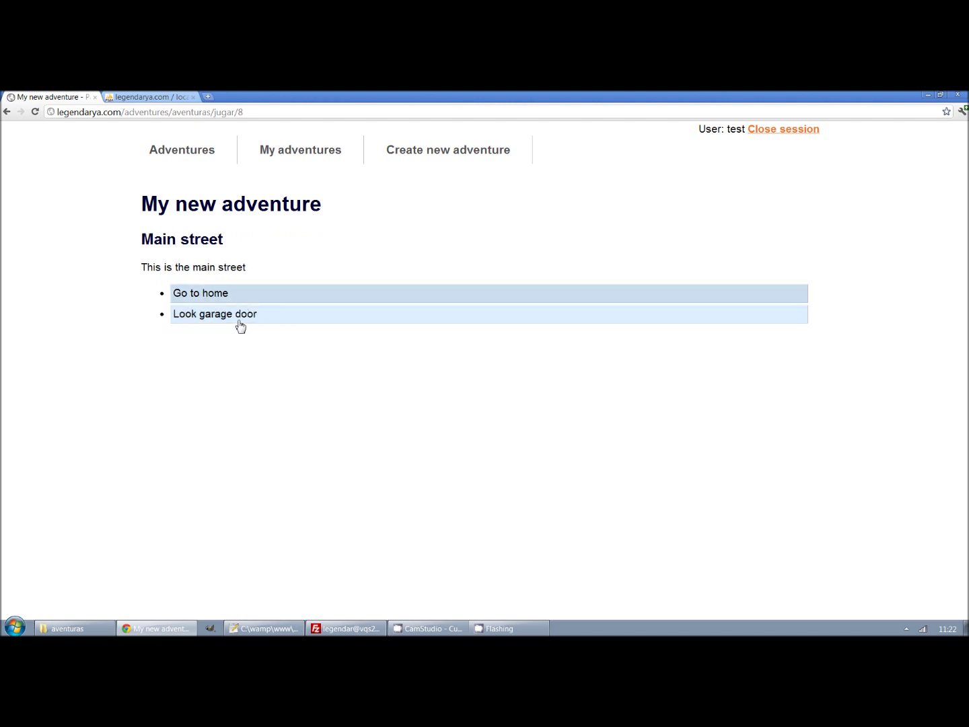